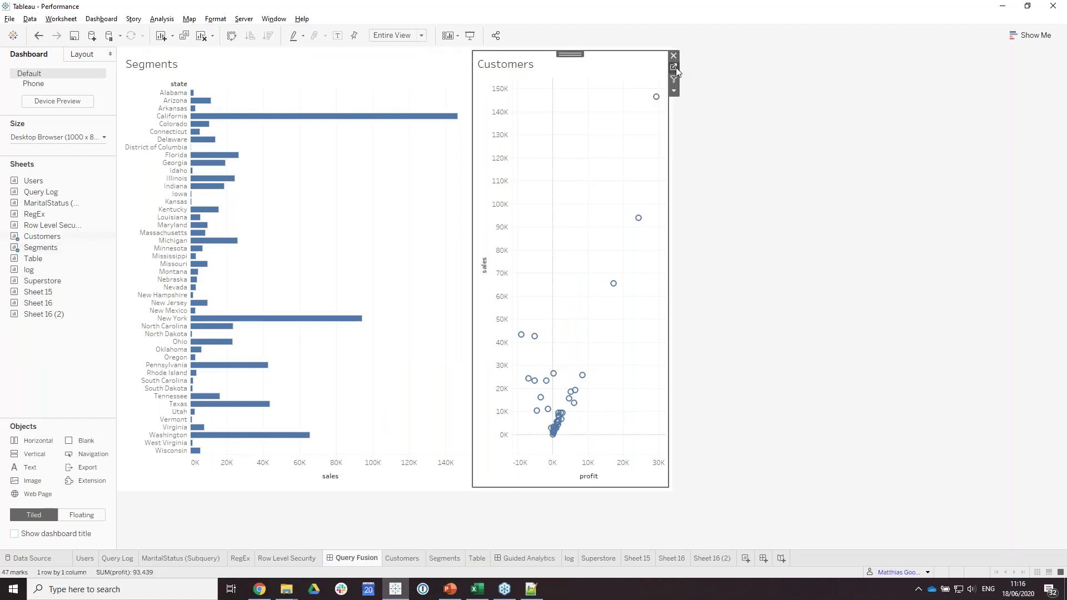
Step: Change the title of the Segments sheet to "States"
click(676, 70)
click(369, 557)
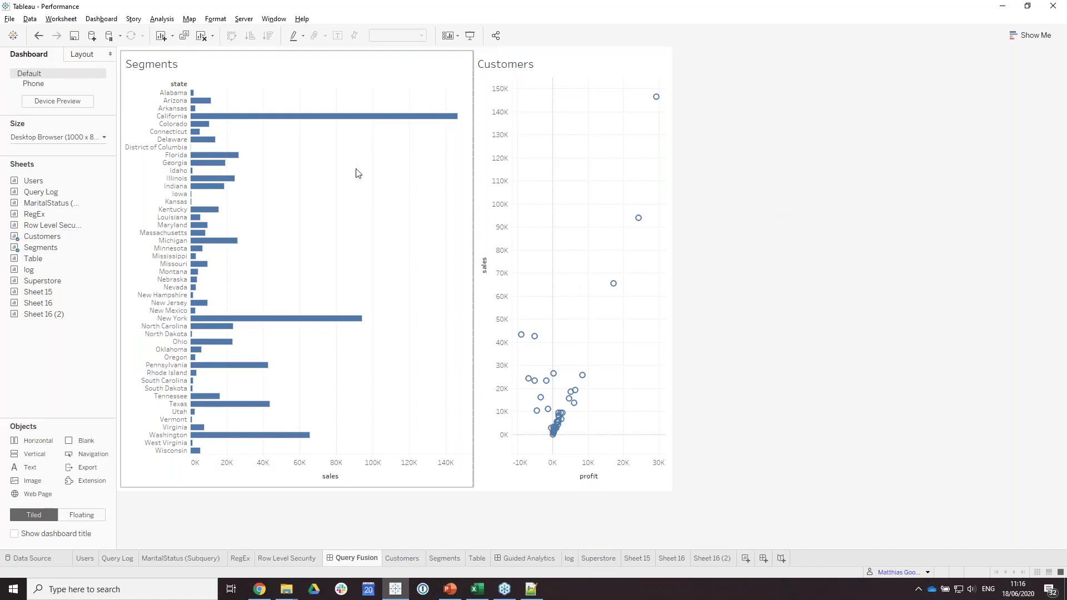
click(329, 80)
click(478, 67)
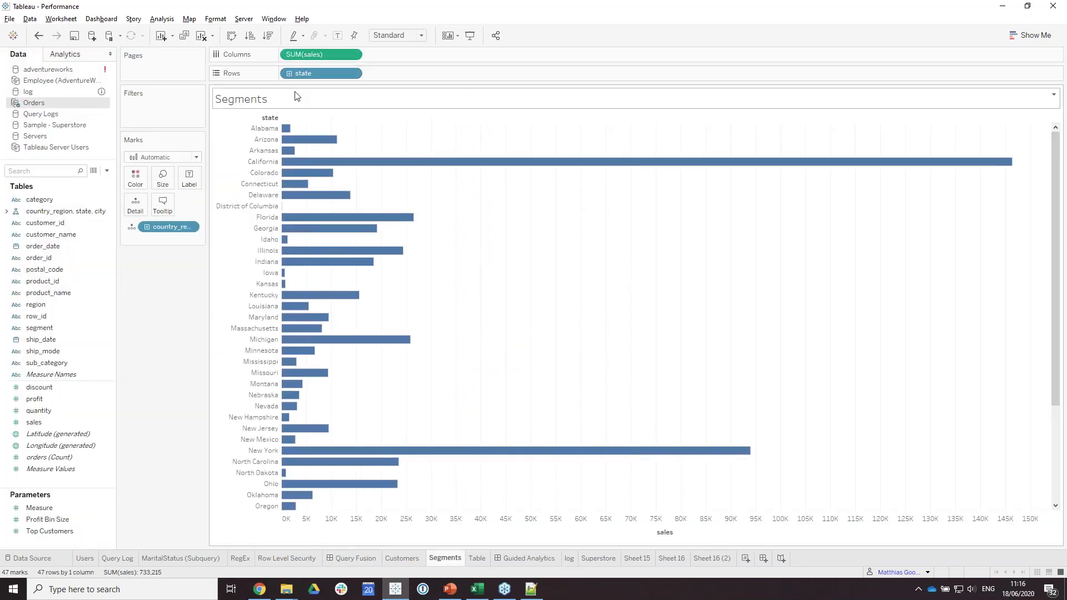
double_click(288, 99)
text(States)
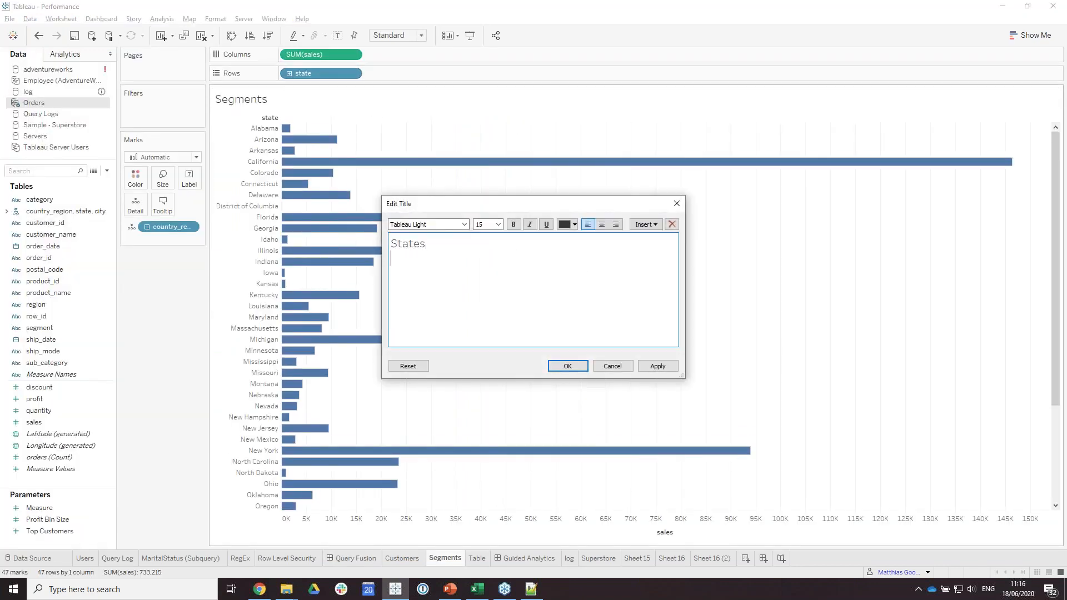
click(567, 366)
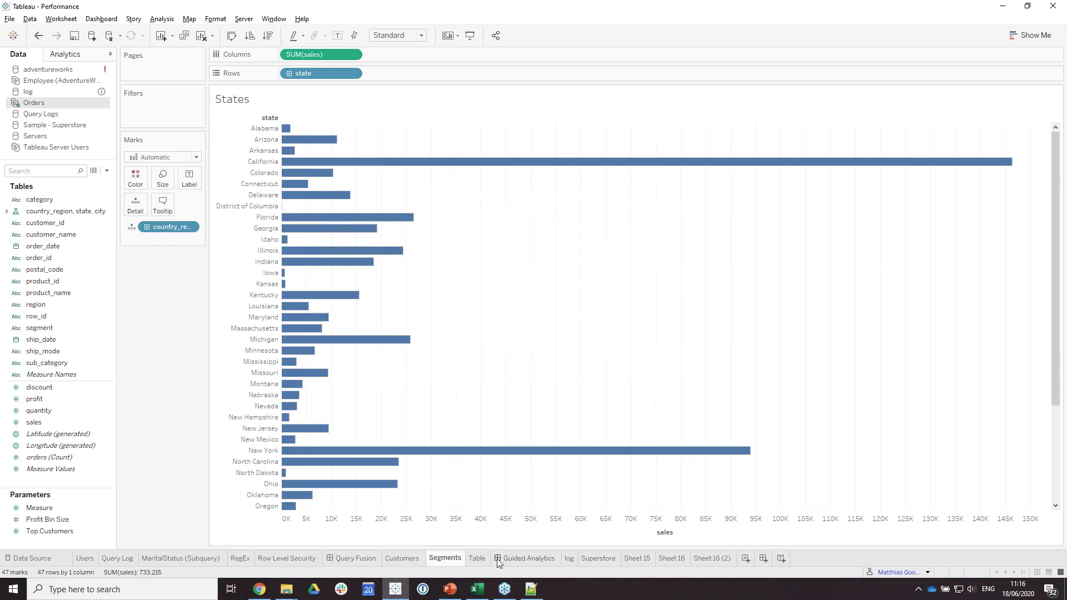
Step: Change the title of the Customers sheet to "Countries and States"
click(369, 559)
click(607, 147)
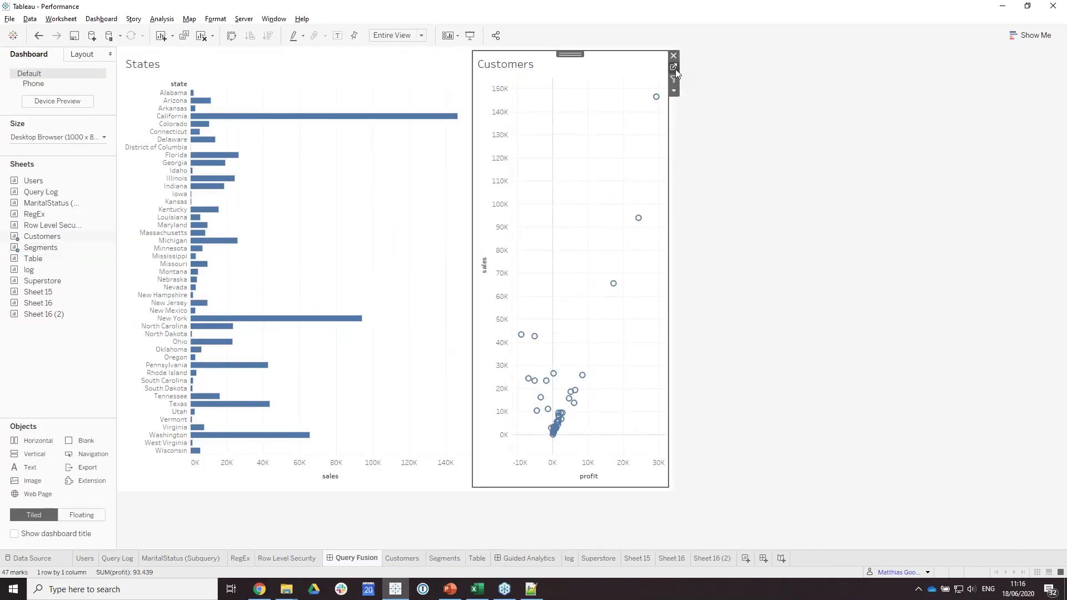
click(675, 68)
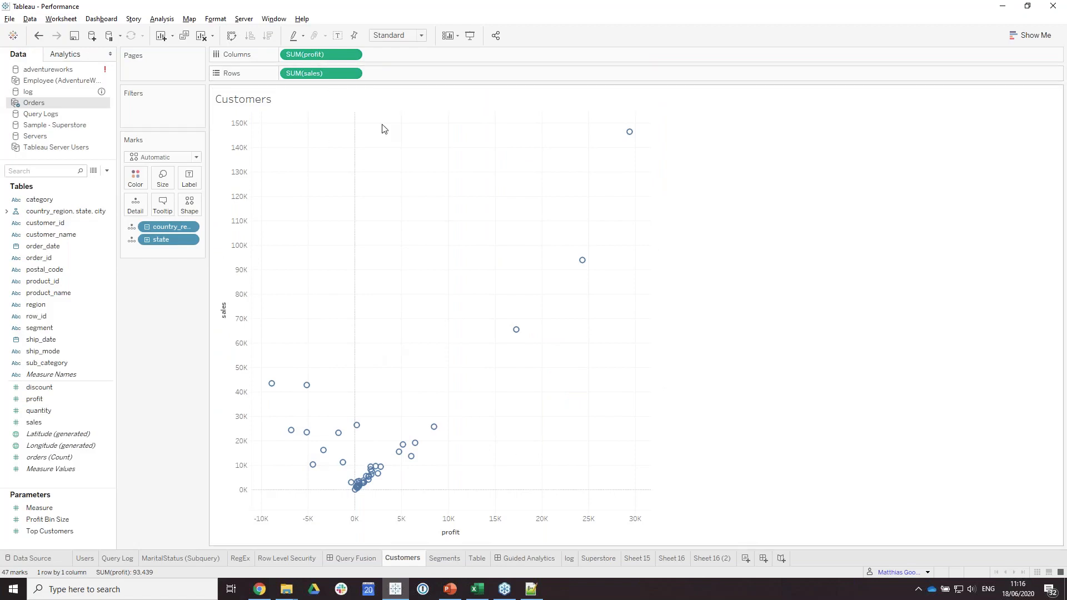
double_click(340, 105)
text(Countries and States)
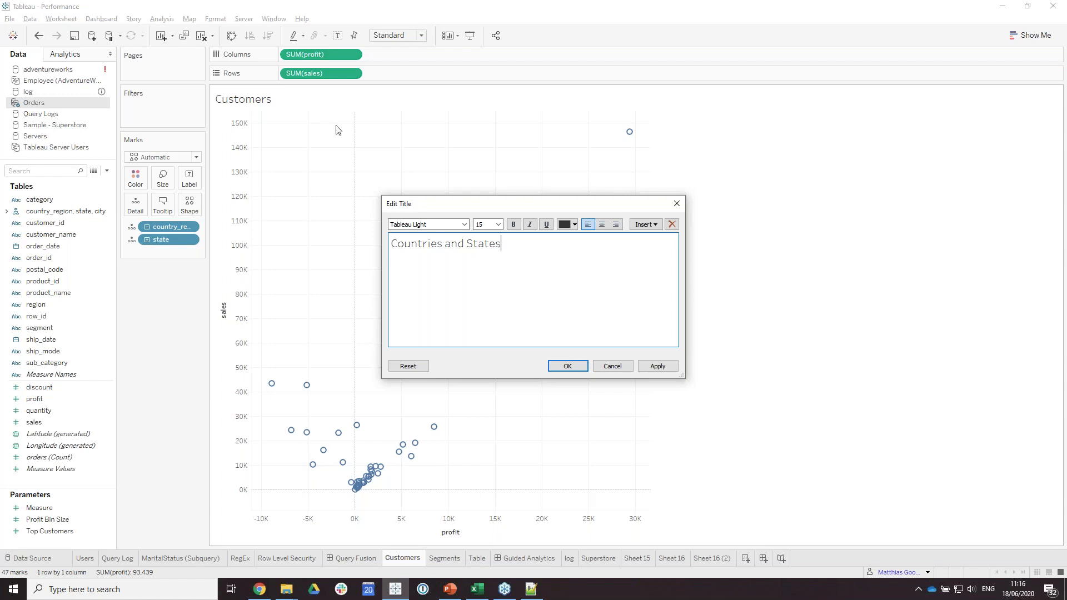
click(556, 368)
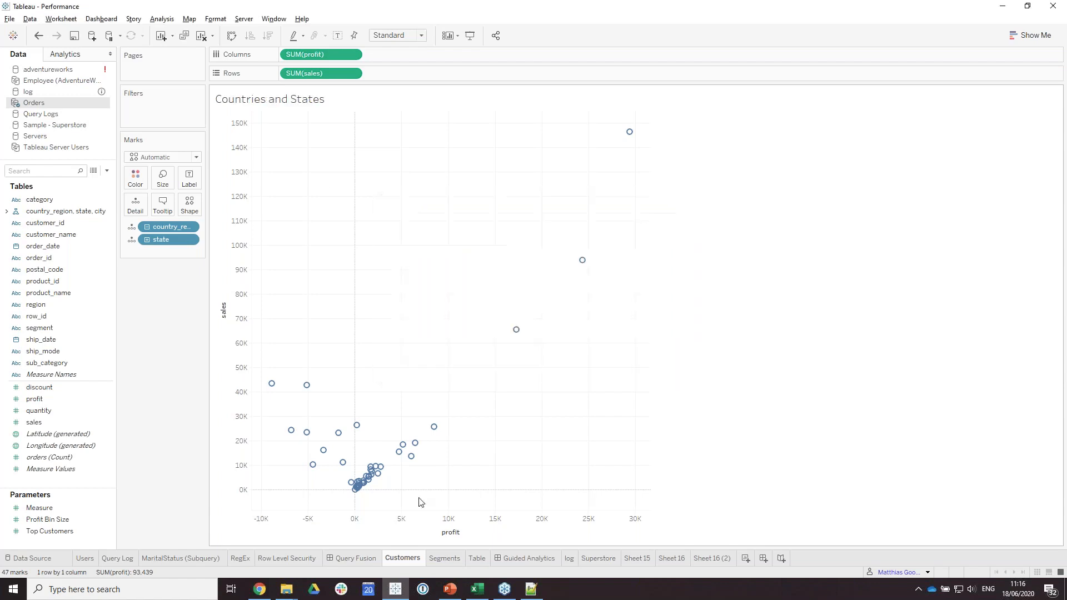
Step: Remove the country_region field from the detail of the States sheet and return to the Query Fusion dashboard
click(355, 558)
click(444, 177)
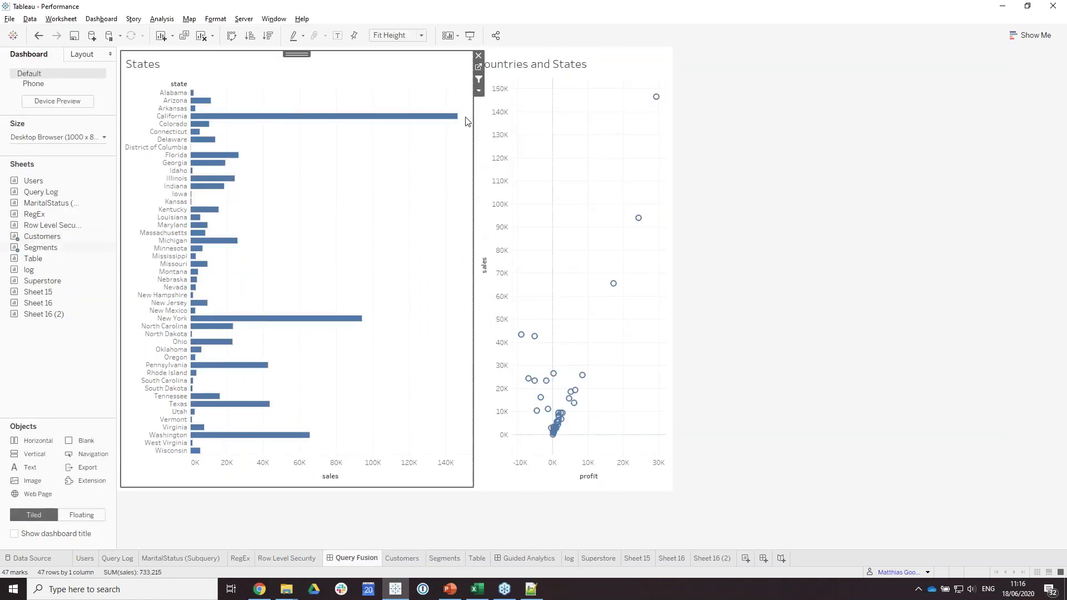
click(478, 68)
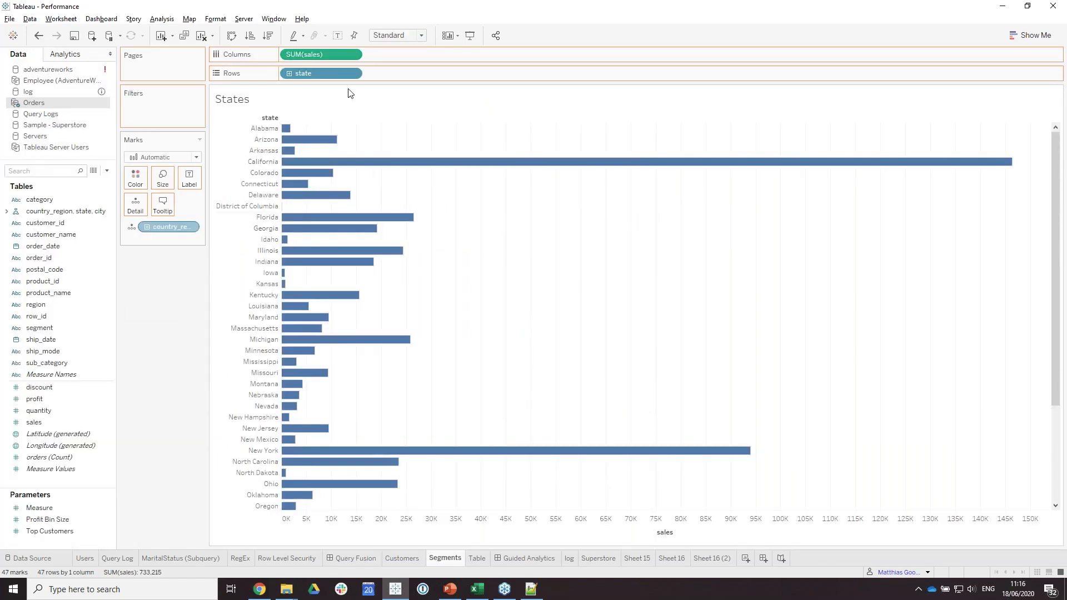
click(355, 558)
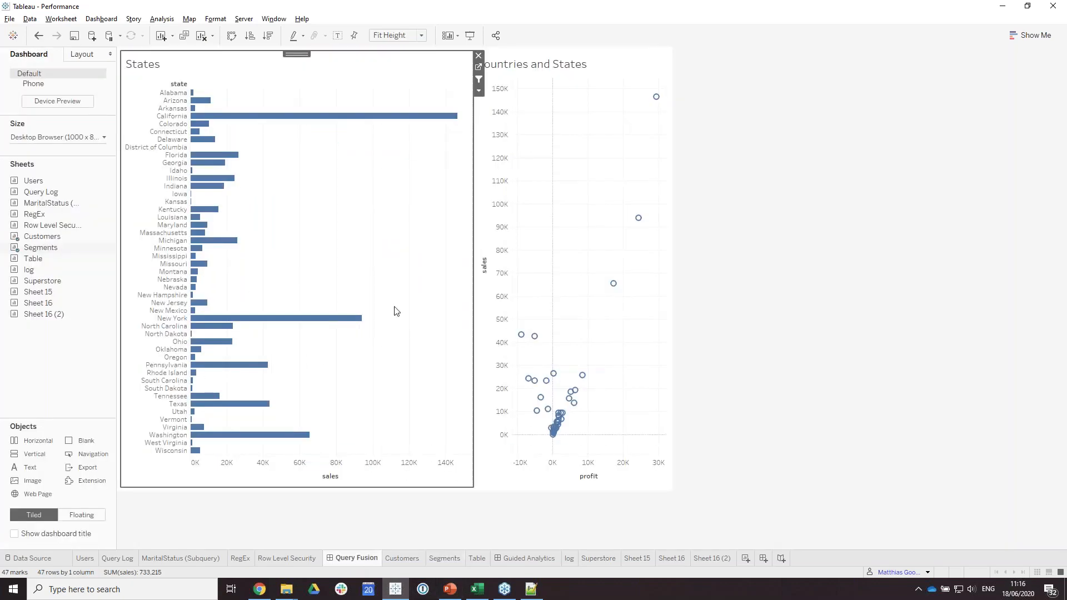
Step: Examine the fields used in the States sheet and in the Countries and States sheet
click(400, 89)
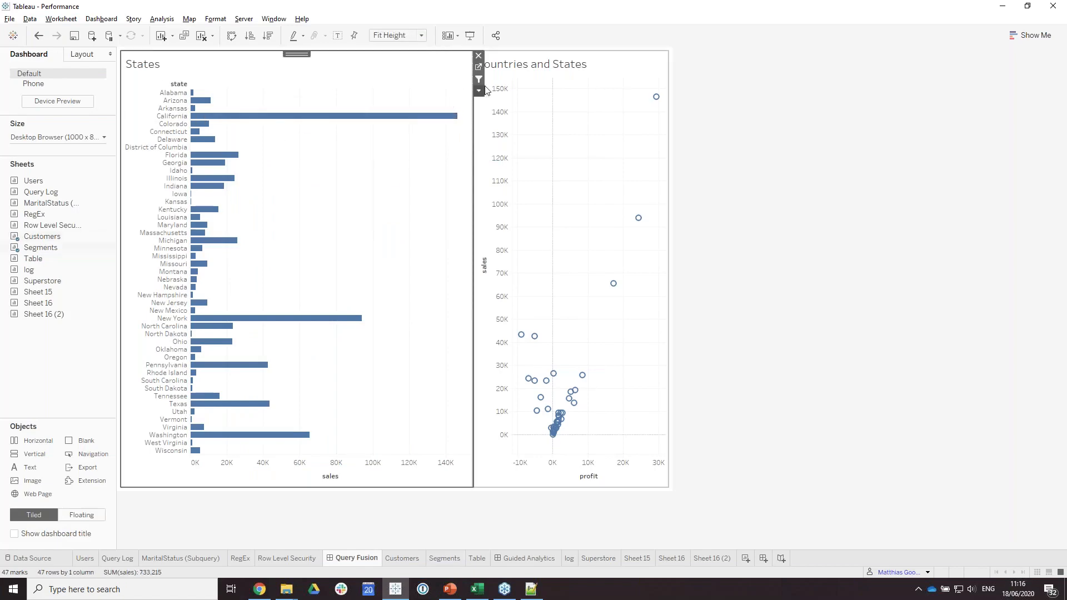
click(480, 69)
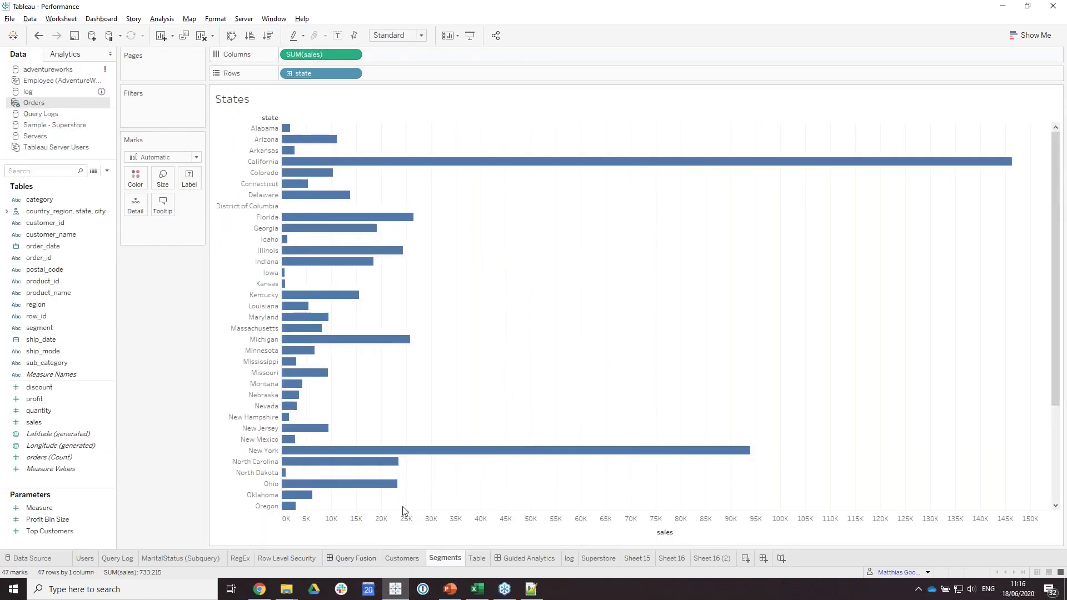
click(356, 558)
click(625, 118)
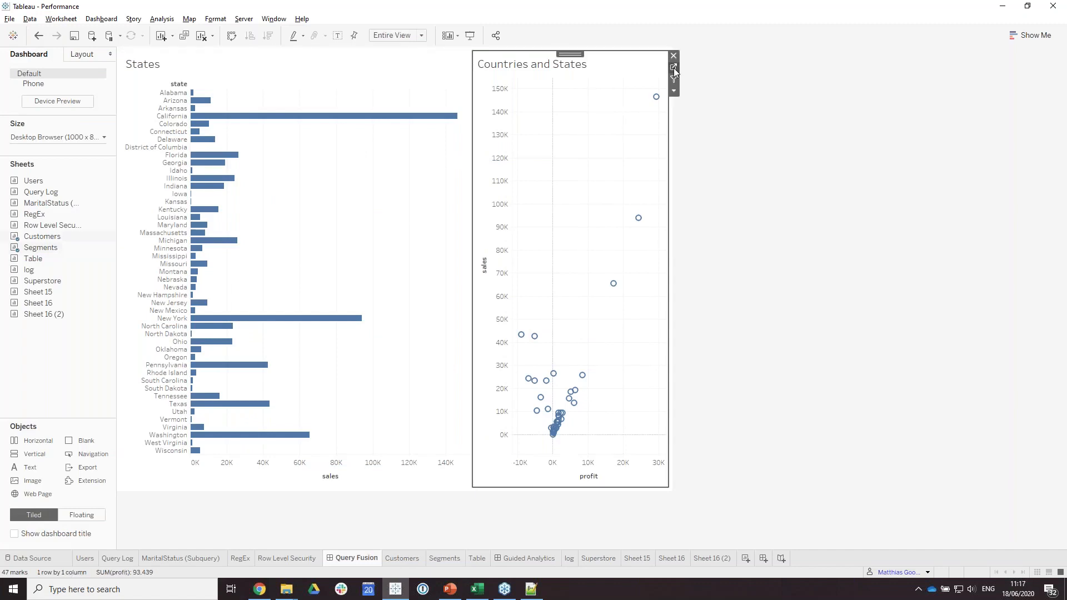
click(674, 69)
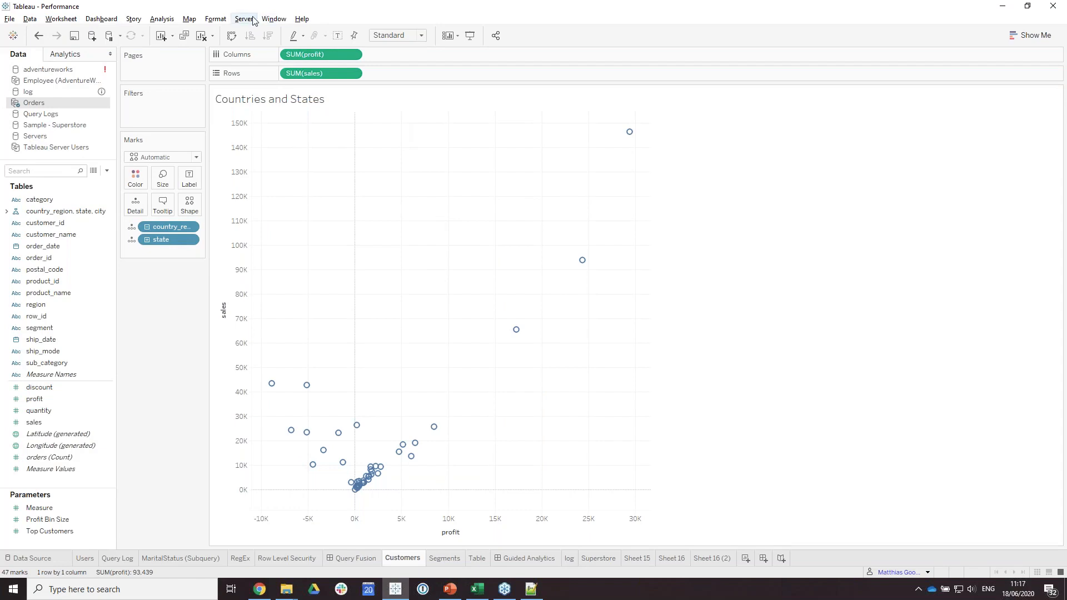
Step: Start a performance recording and return to the Query Fusion dashboard
click(300, 19)
mouse_move(373, 125)
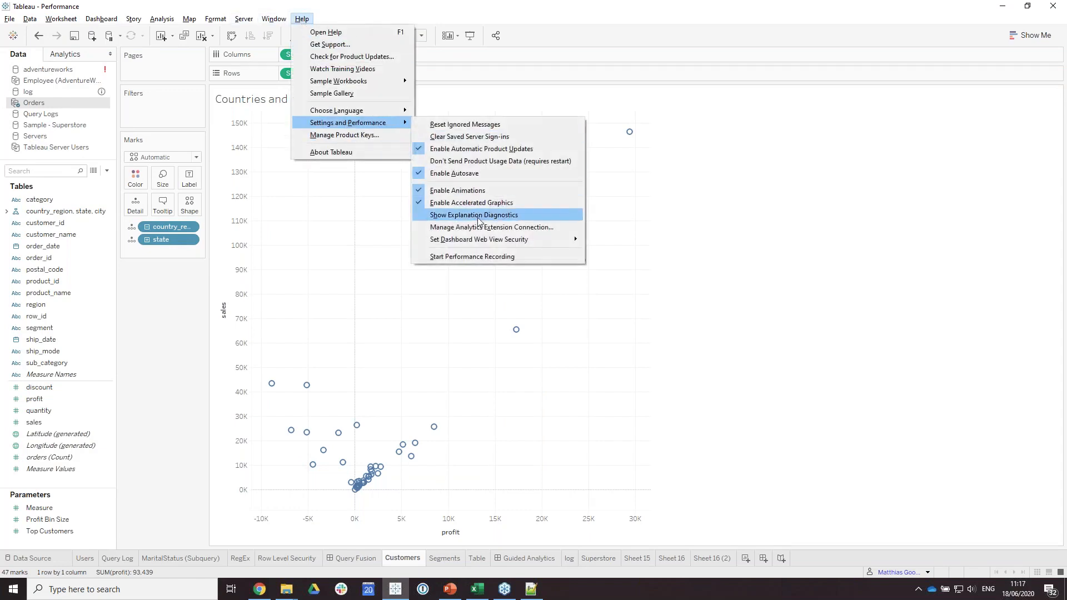
click(474, 255)
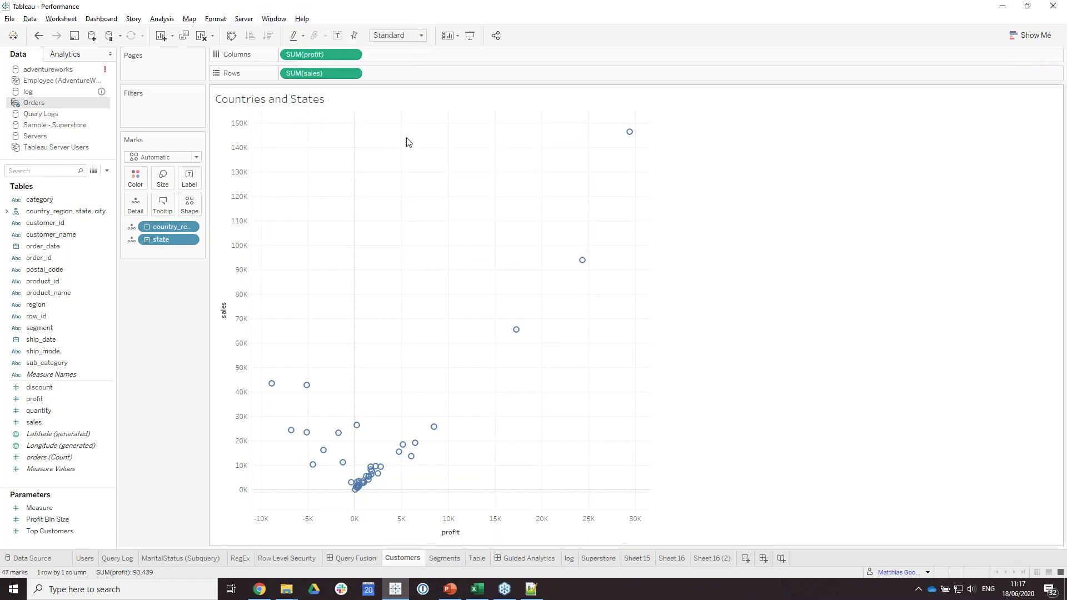
click(356, 557)
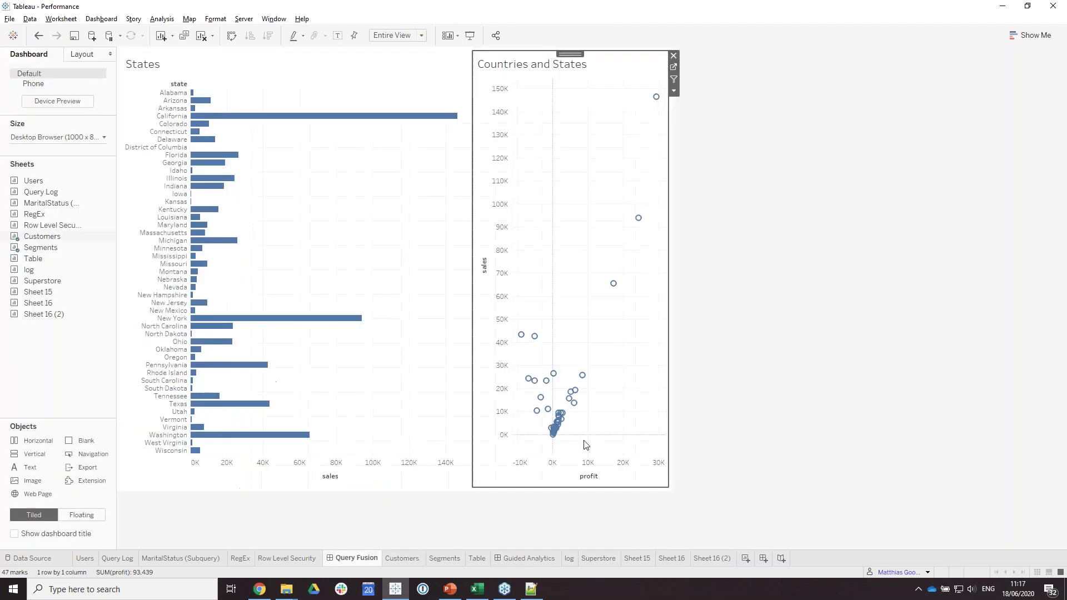
click(49, 559)
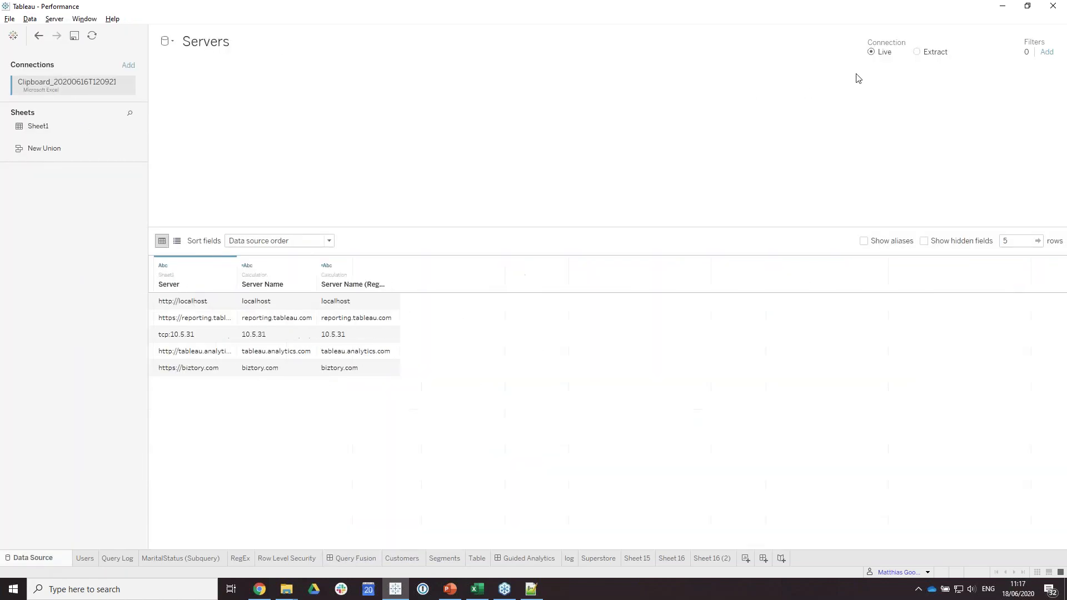
click(166, 42)
click(368, 557)
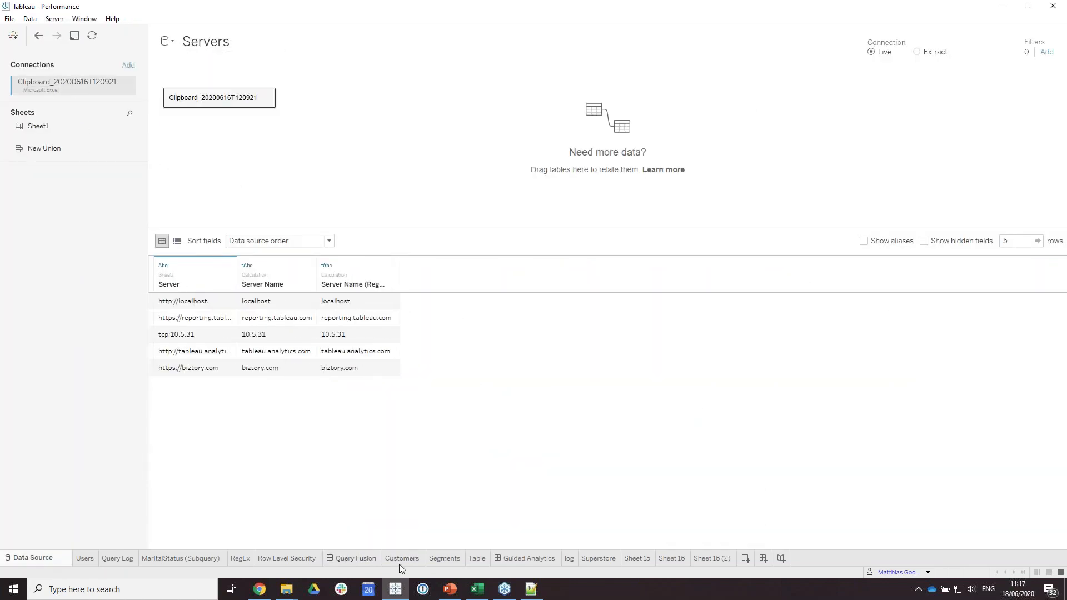
click(368, 557)
Step: Remove the data source filter from the Orders data source and return to the Query Fusion dashboard
click(668, 69)
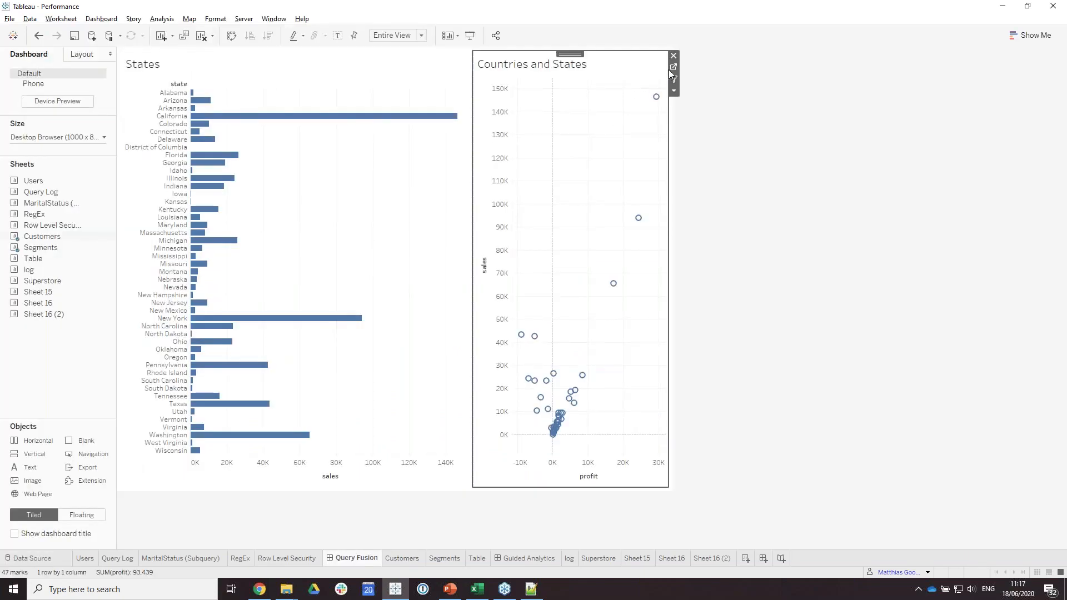
click(673, 69)
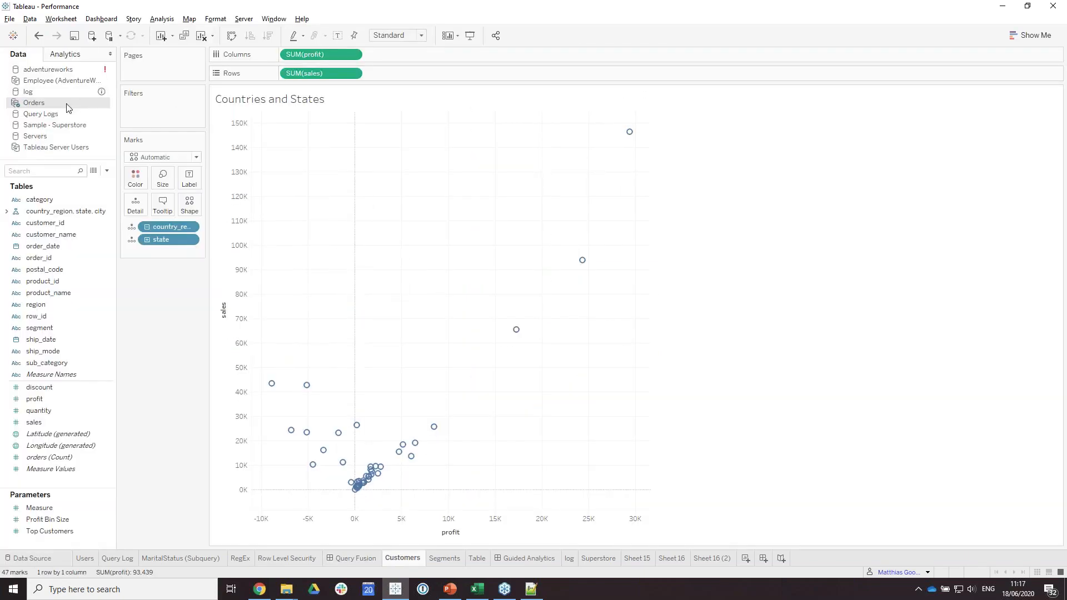
click(32, 558)
click(727, 51)
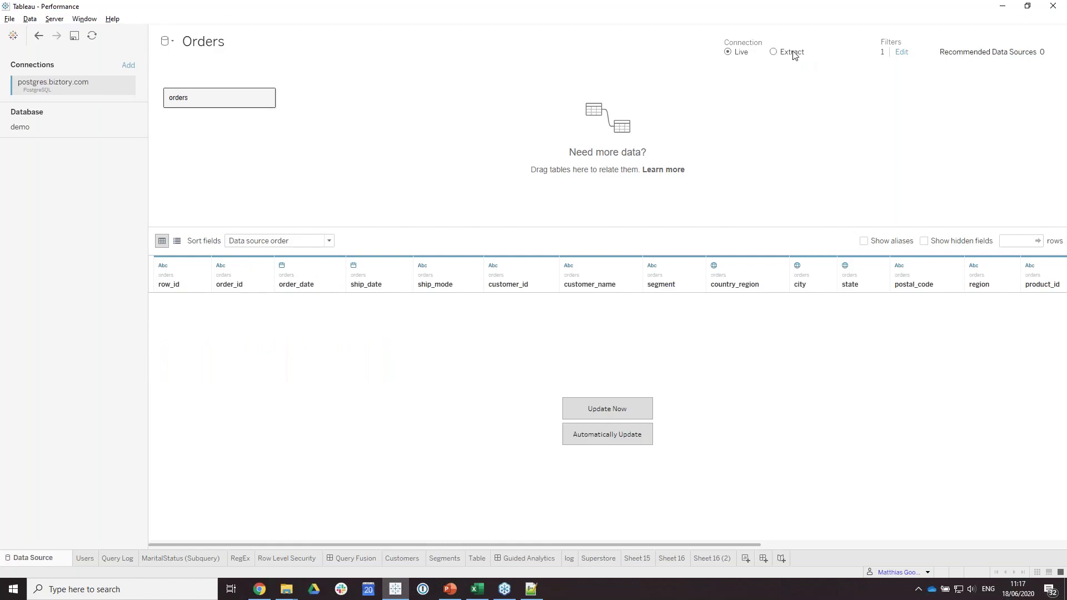
click(901, 52)
click(465, 271)
click(508, 319)
click(602, 335)
click(365, 559)
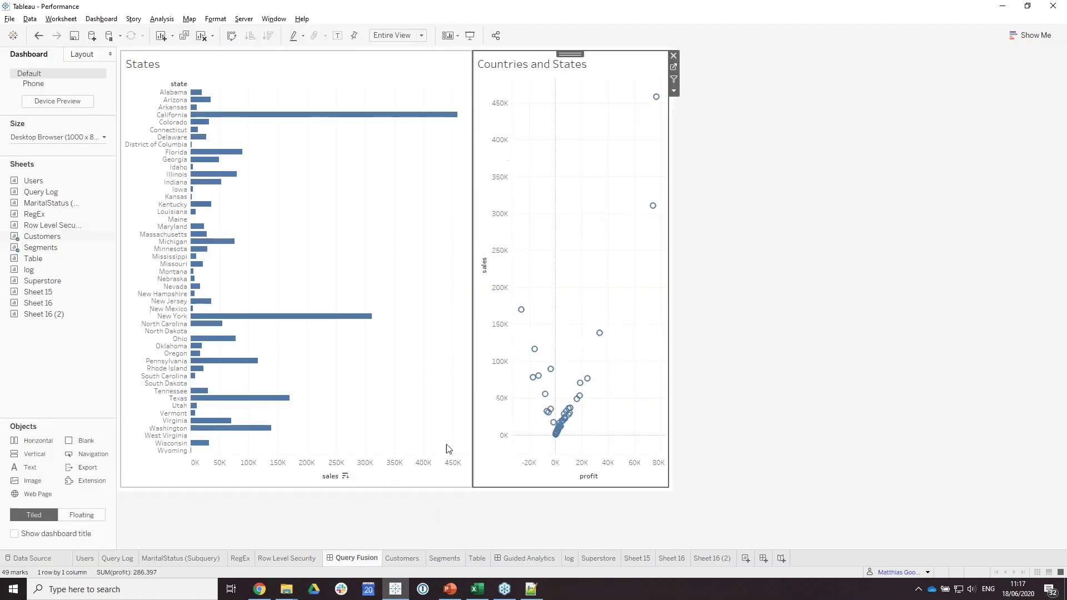
Step: Examine the measures and detail fields of the two sheets on the Query Fusion dashboard for differences in level of detail
click(358, 204)
click(478, 69)
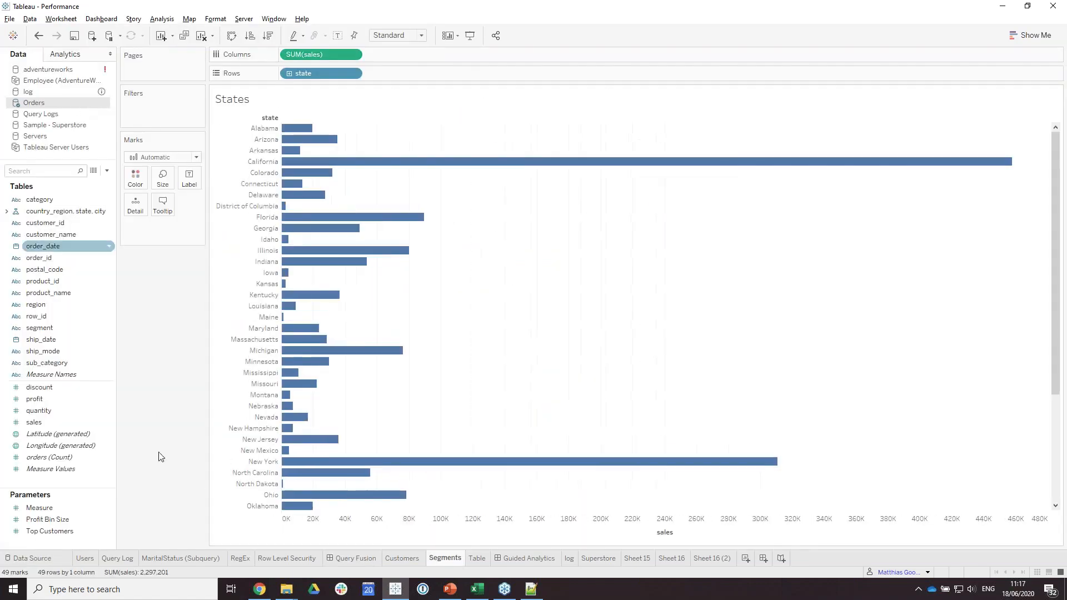
click(335, 559)
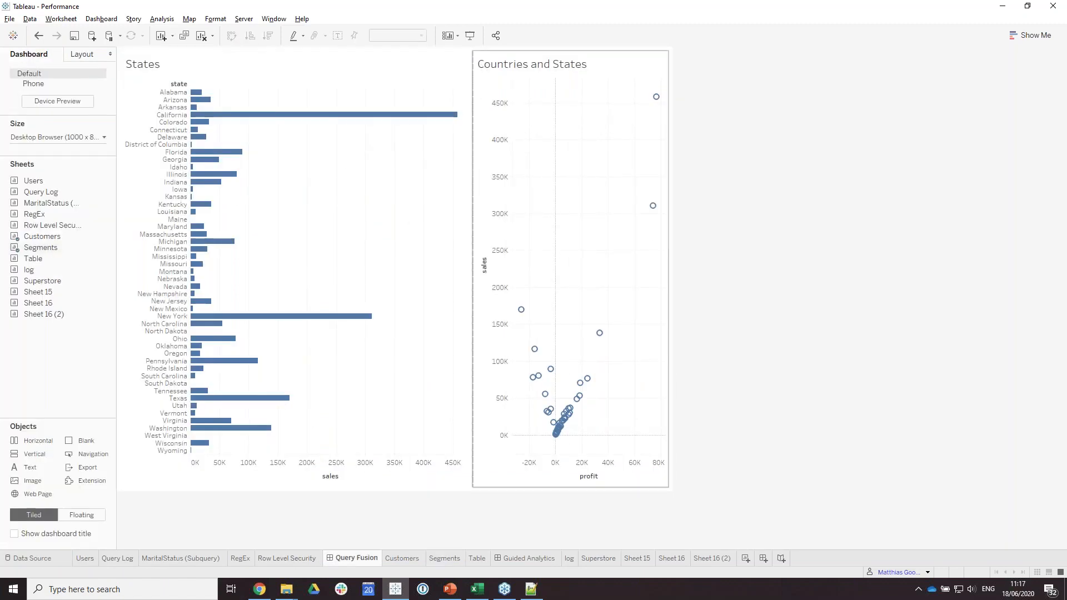
click(42, 563)
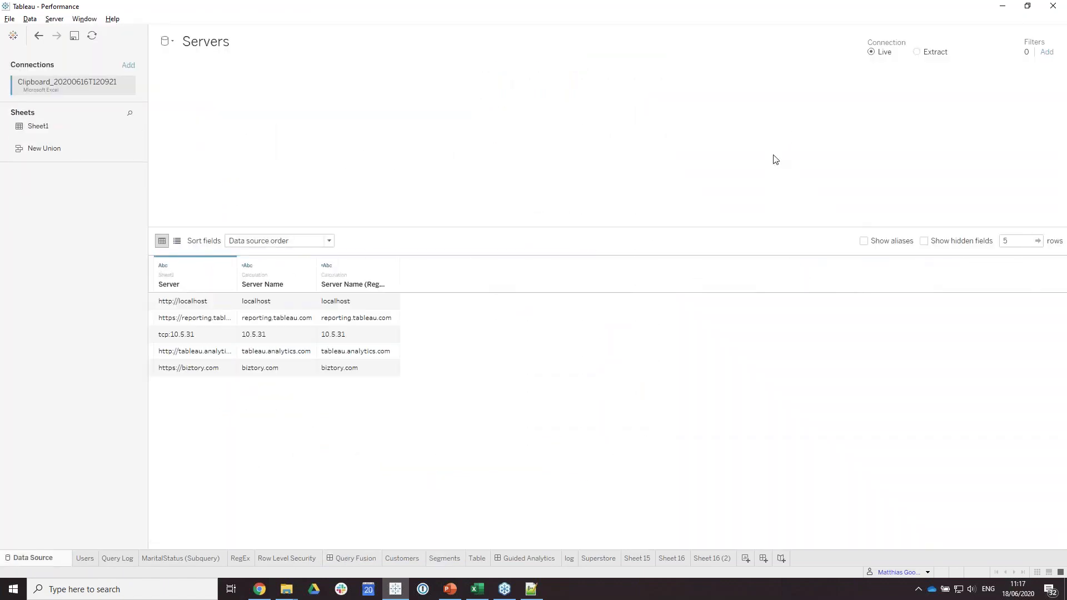
click(364, 562)
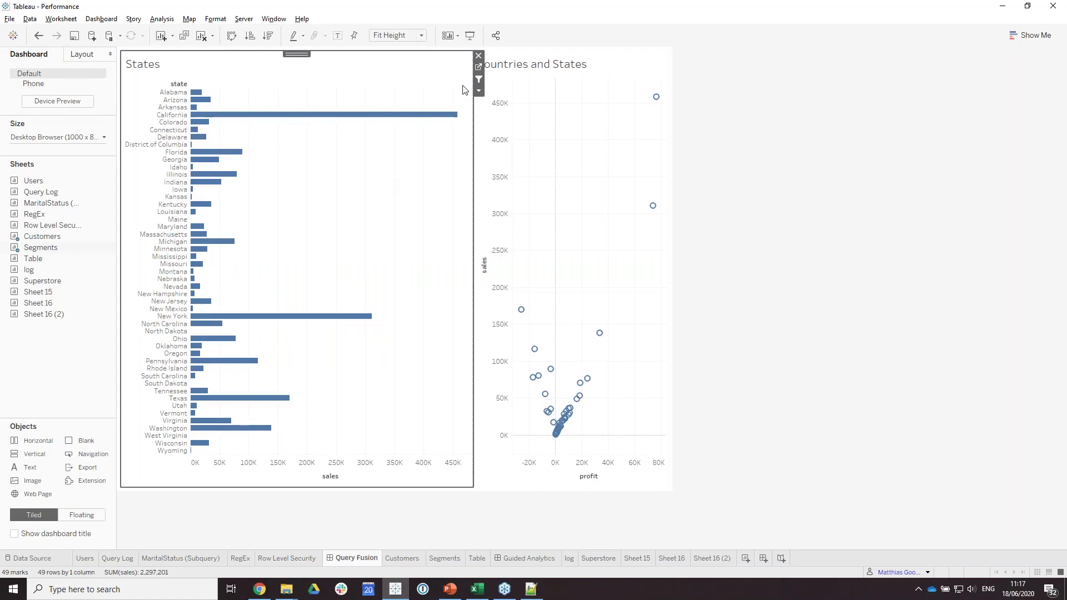
click(478, 67)
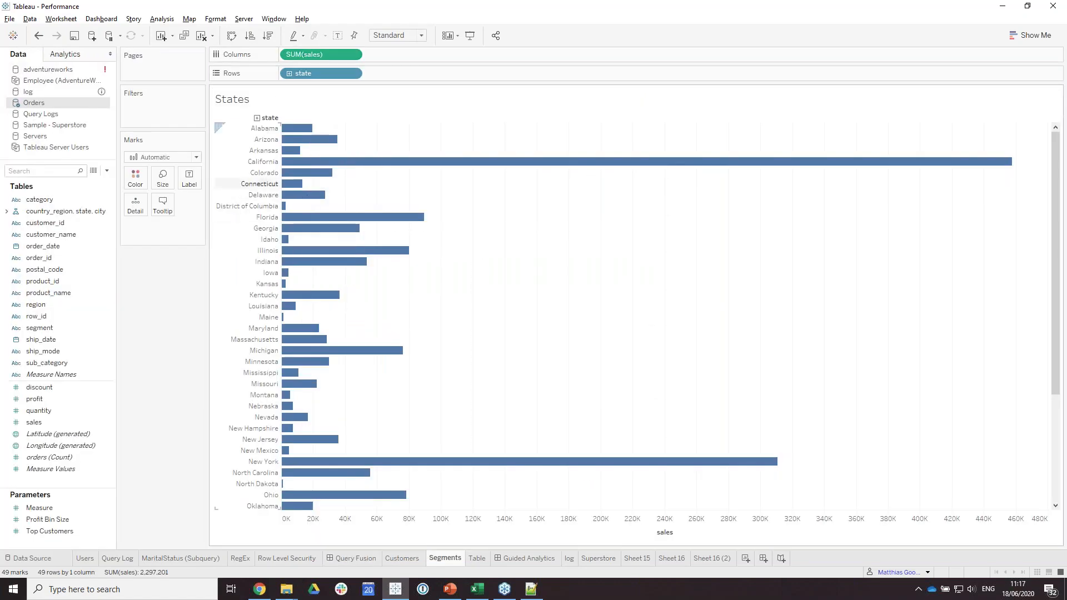
click(363, 558)
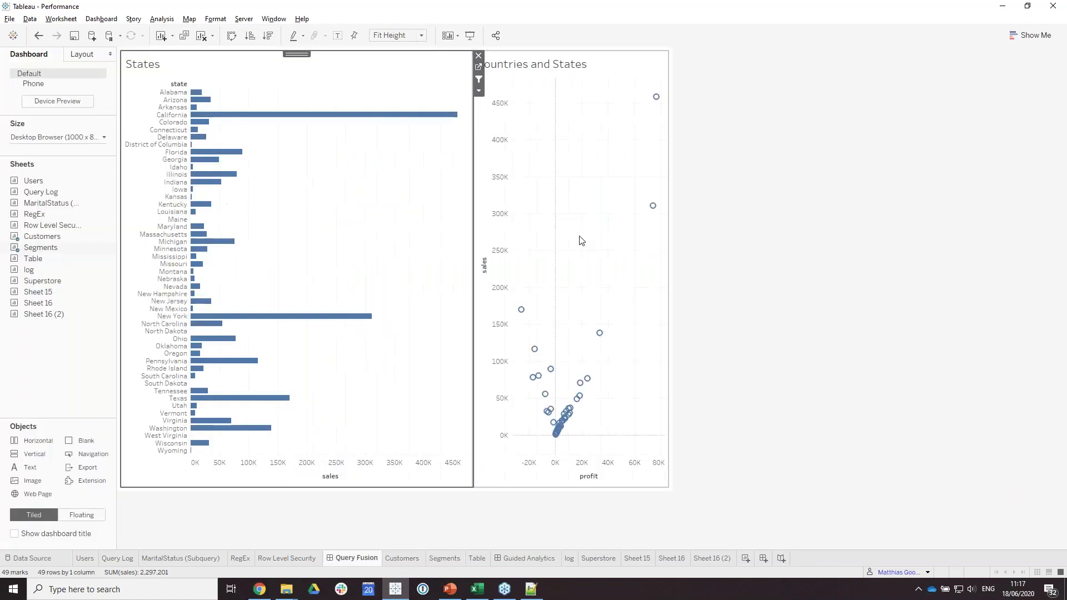
click(674, 67)
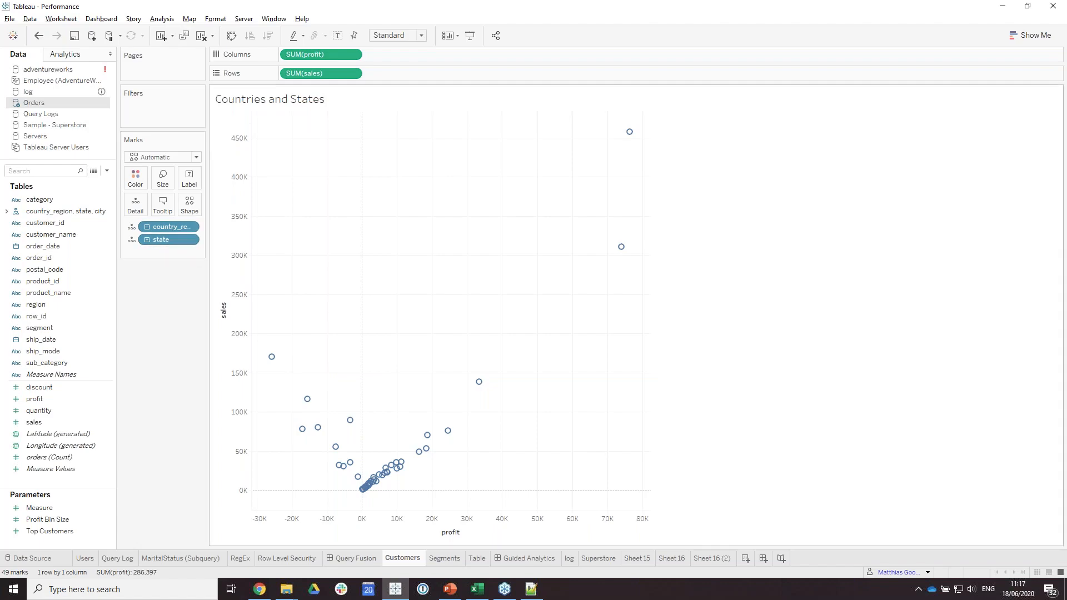
click(339, 559)
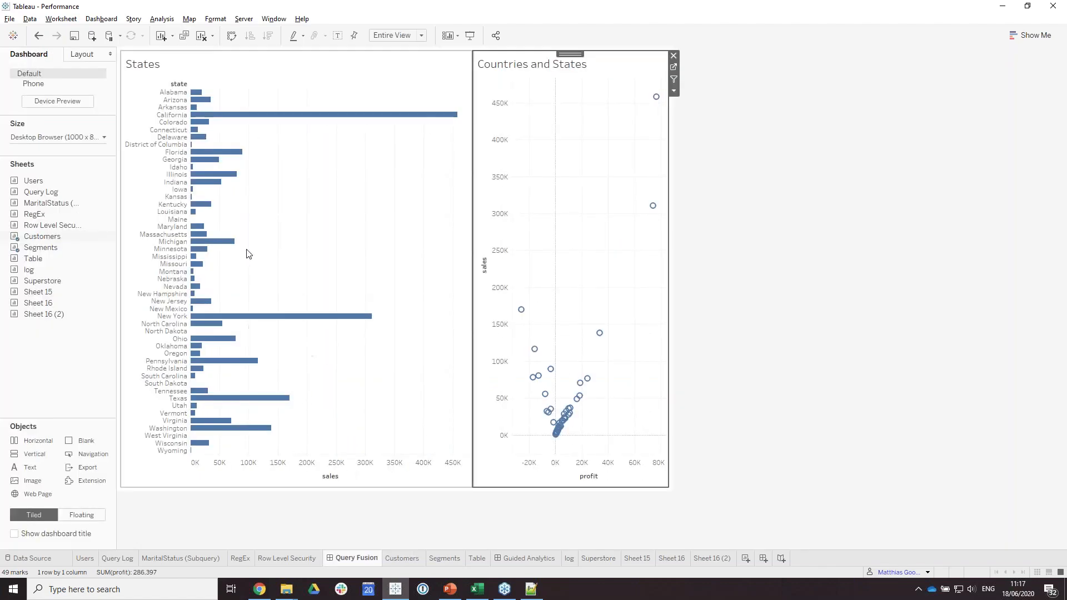
Step: Find the profit field and add it to the detail of the States sheet
click(479, 67)
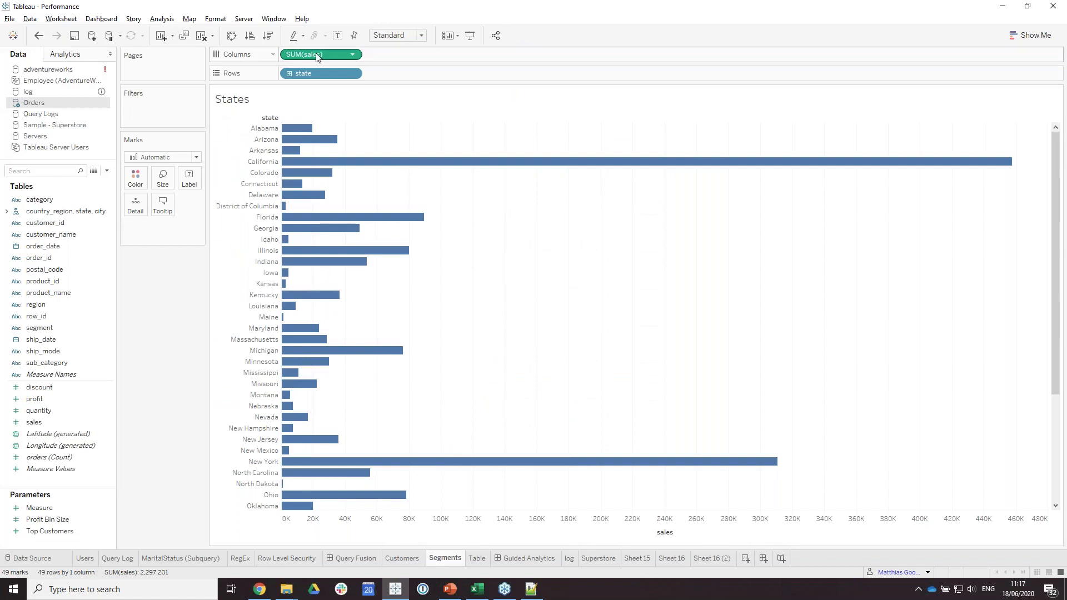
click(54, 173)
text(prof)
drag(34, 207, 167, 223)
Step: Search the fields for "cou" and add country_region to the detail of the States sheet
click(53, 172)
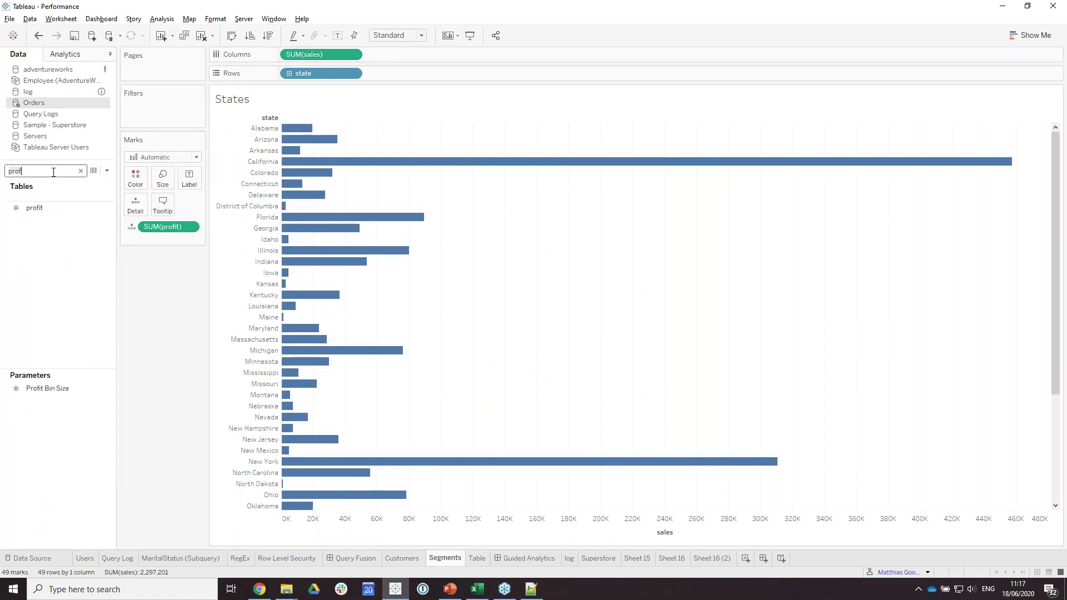
key(BackSpace)
key(BackSpace)
key(BackSpace)
key(BackSpace)
text(cou)
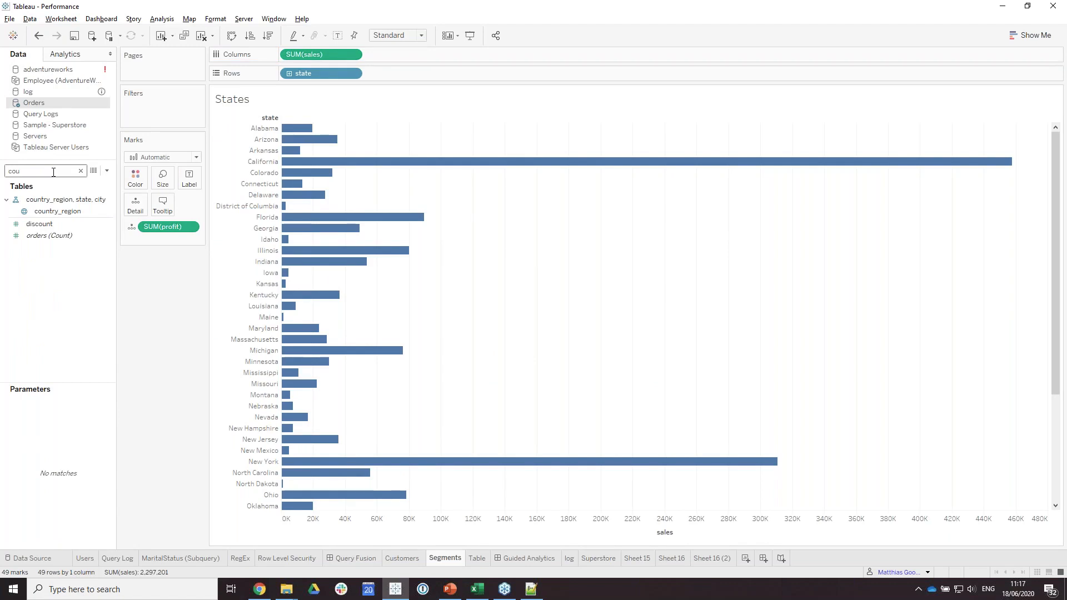
drag(57, 211, 167, 239)
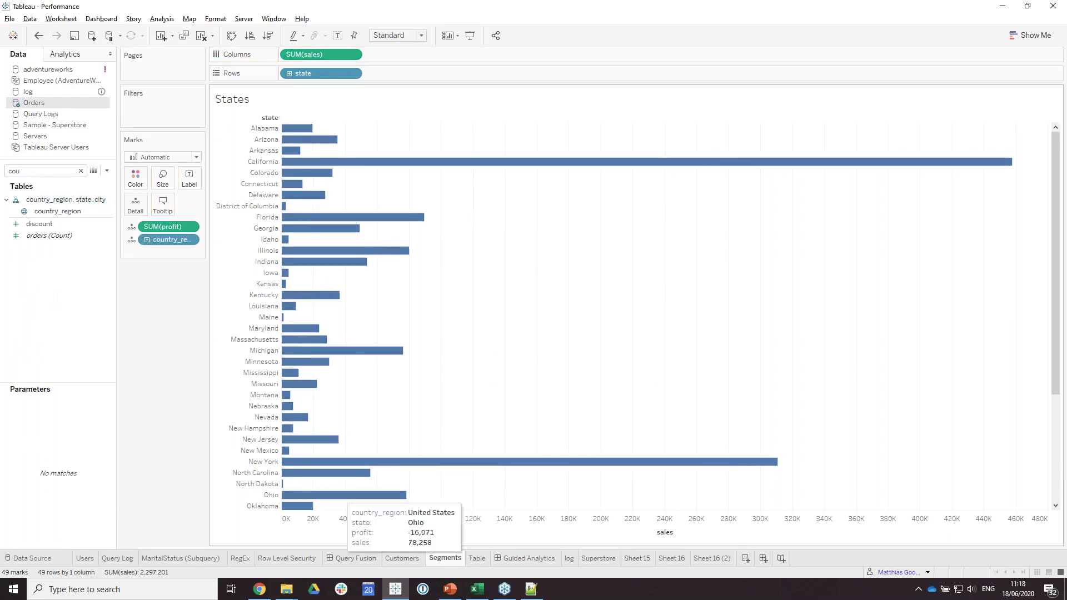
Step: Add a data source filter on the year of order_date to the Orders data source, keeping only 2019
click(378, 558)
click(42, 558)
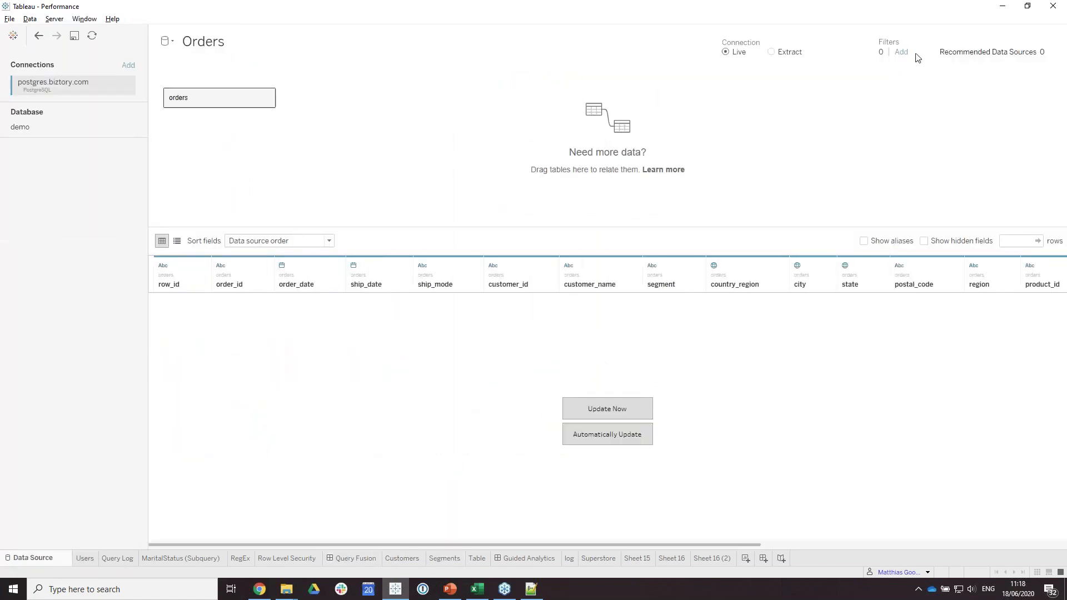
click(899, 53)
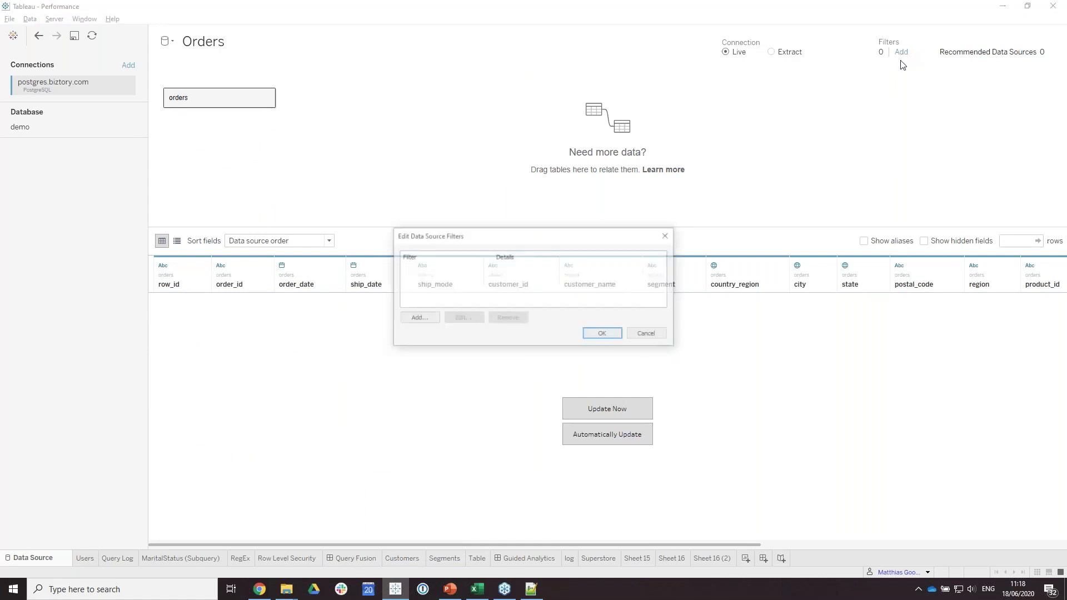
click(417, 318)
text(da)
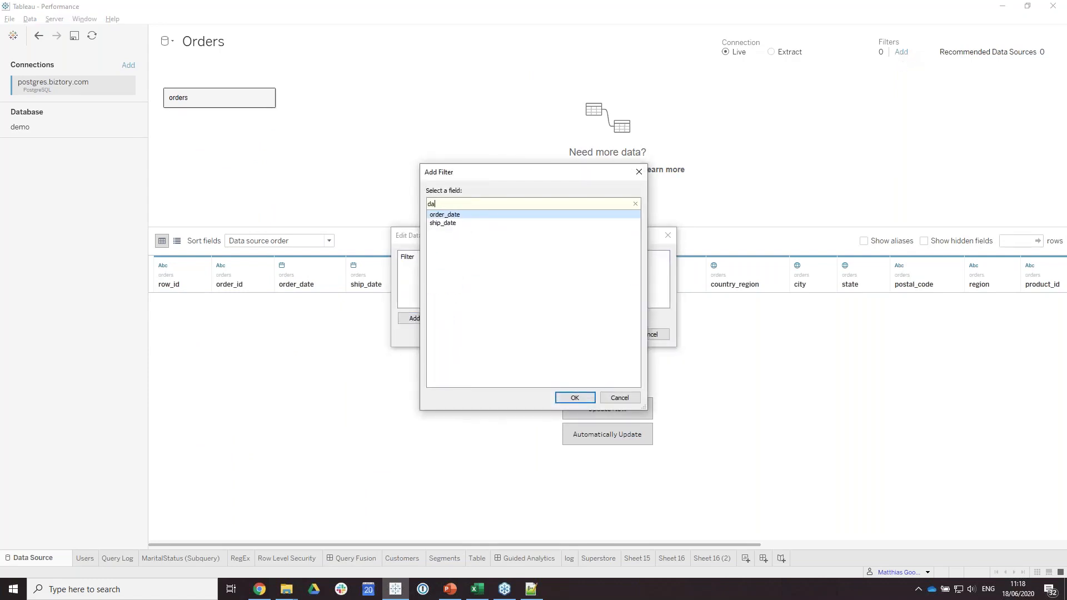
text(te)
key(Return)
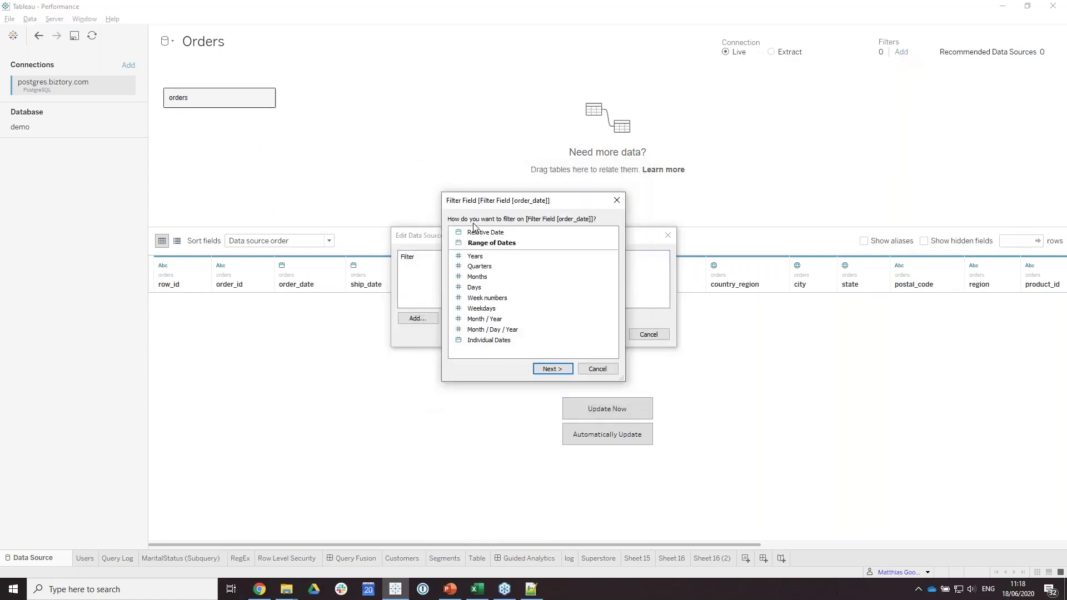
double_click(480, 256)
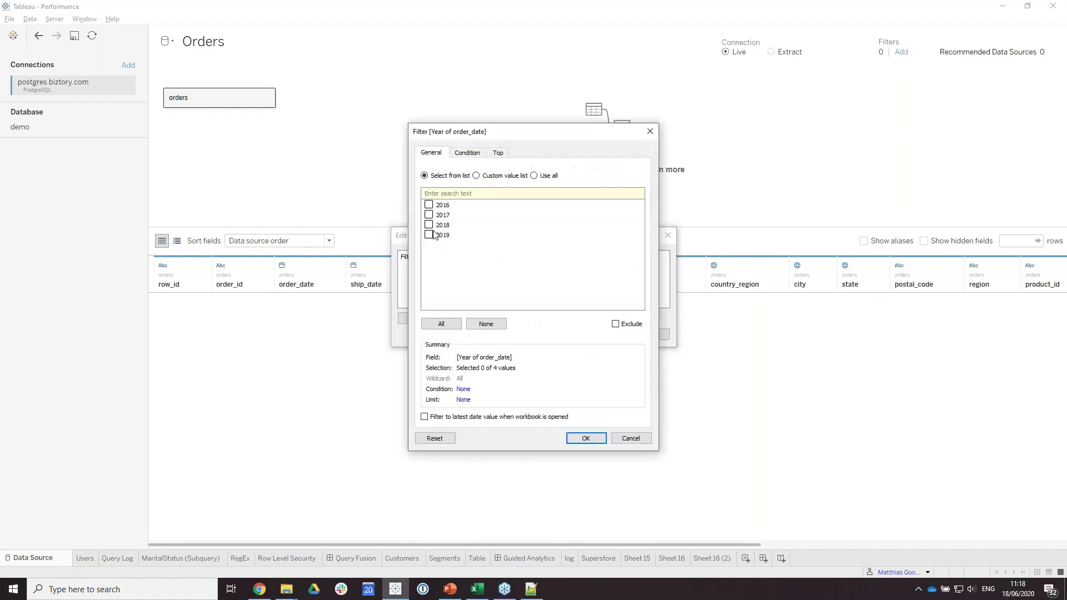
click(601, 439)
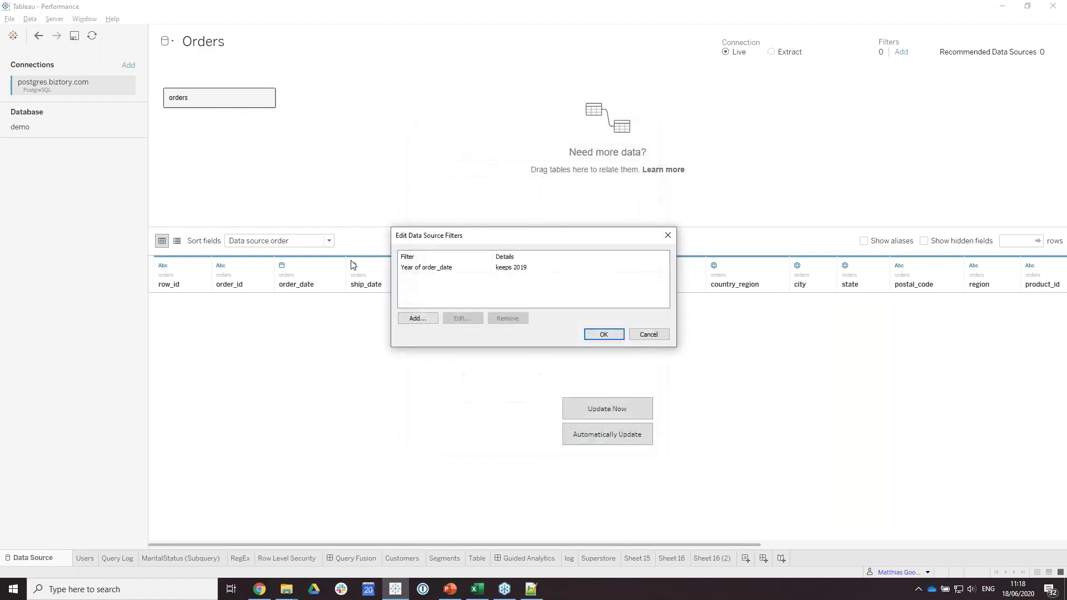
click(602, 334)
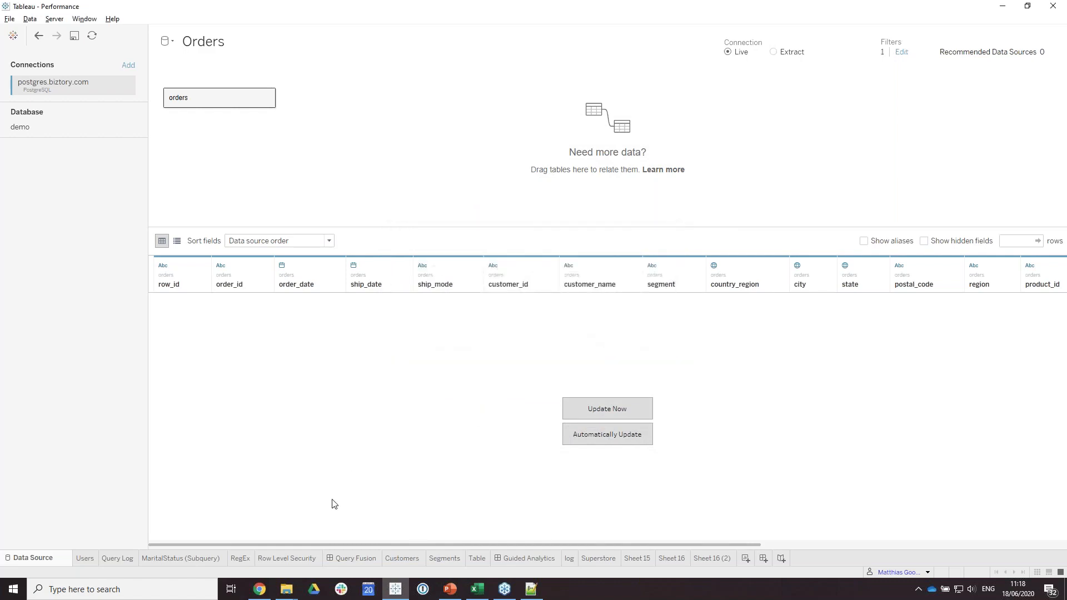
Step: Return to the Query Fusion dashboard and stop the performance recording
click(348, 558)
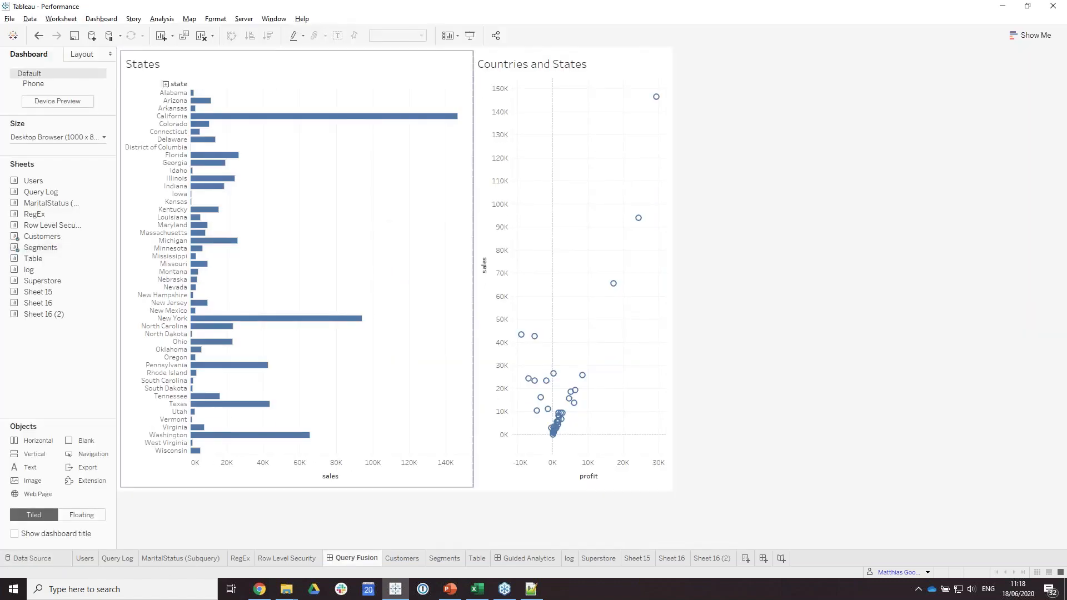
click(302, 19)
mouse_move(362, 122)
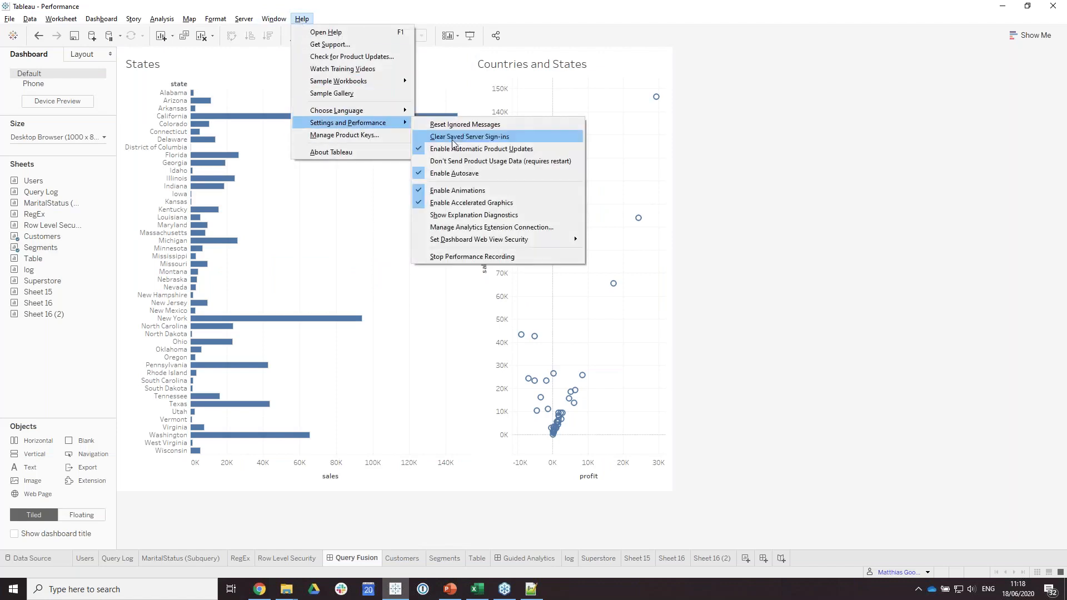
click(458, 256)
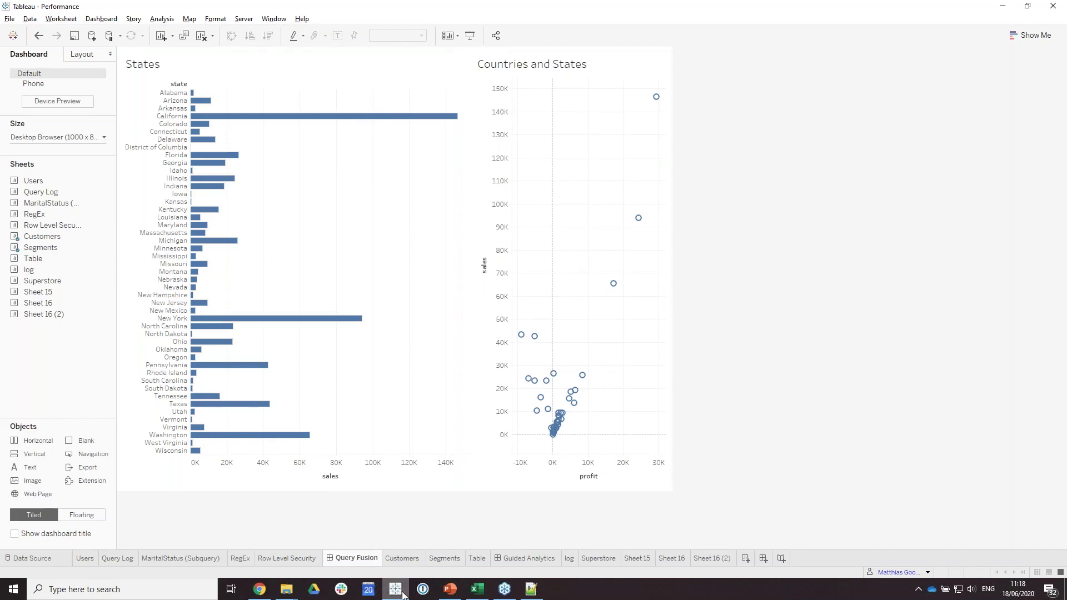
Step: Switch to the generated performance recording workbook and maximize its window
mouse_move(403, 595)
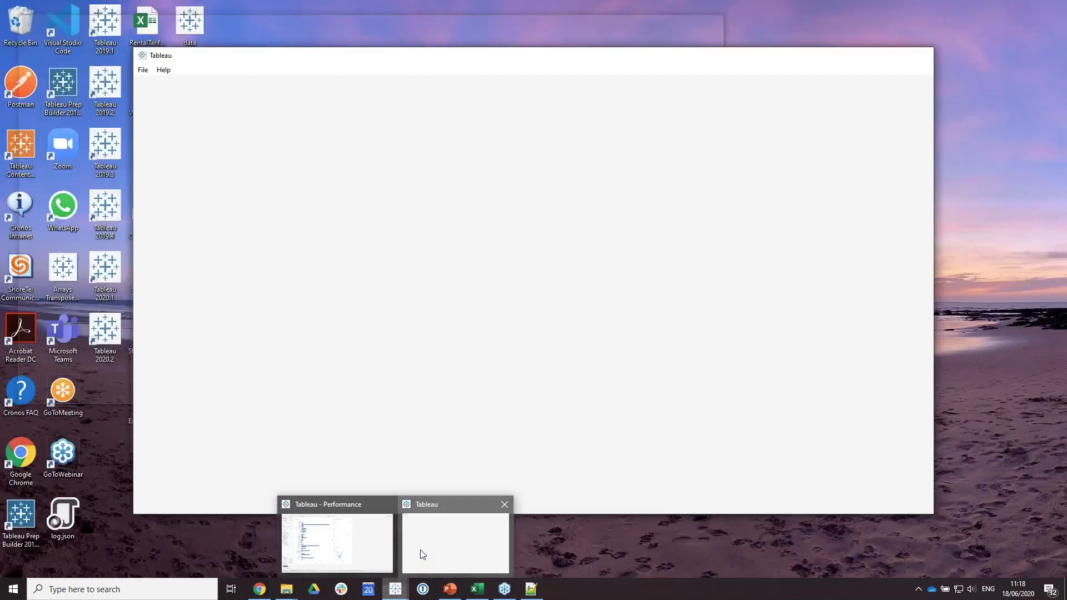
click(423, 554)
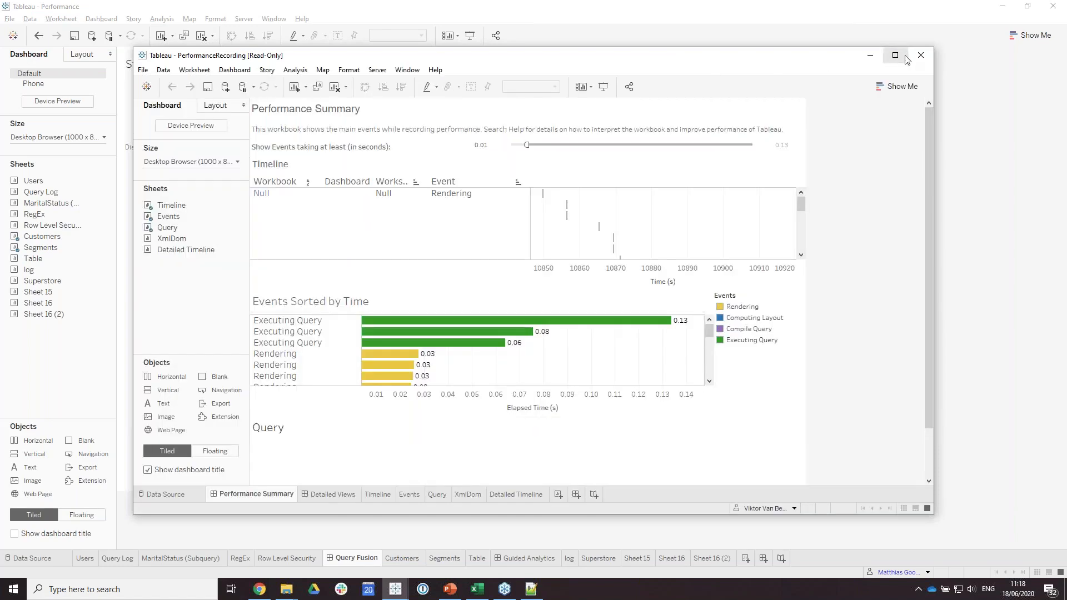
click(895, 56)
Step: Filter the Performance Summary timeline to keep only the Executing Query events
scroll(359, 149, down, 8)
scroll(359, 149, up, 5)
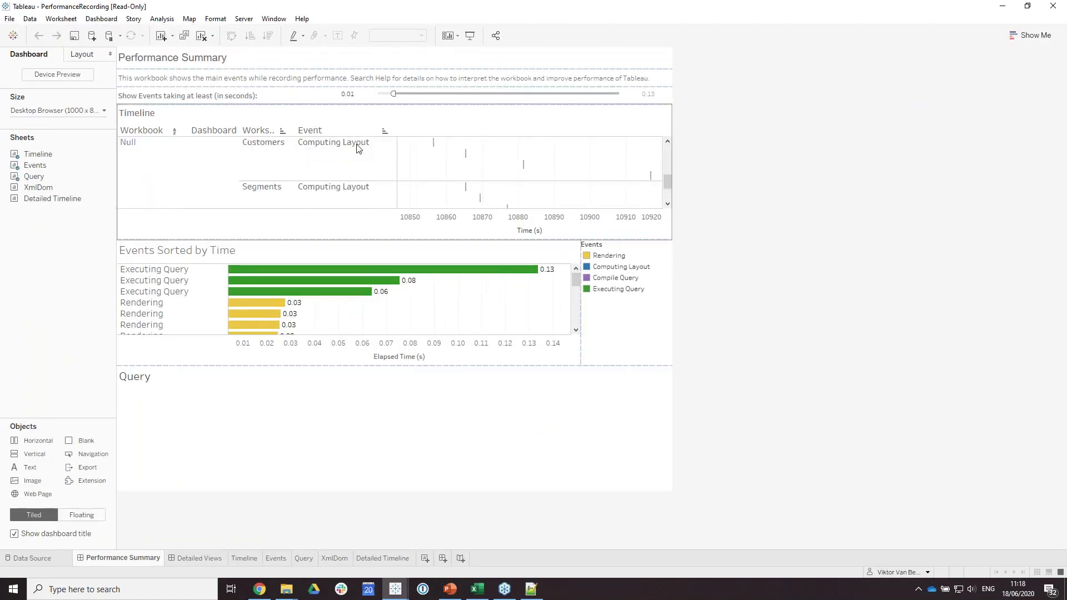
scroll(359, 149, down, 2)
click(340, 164)
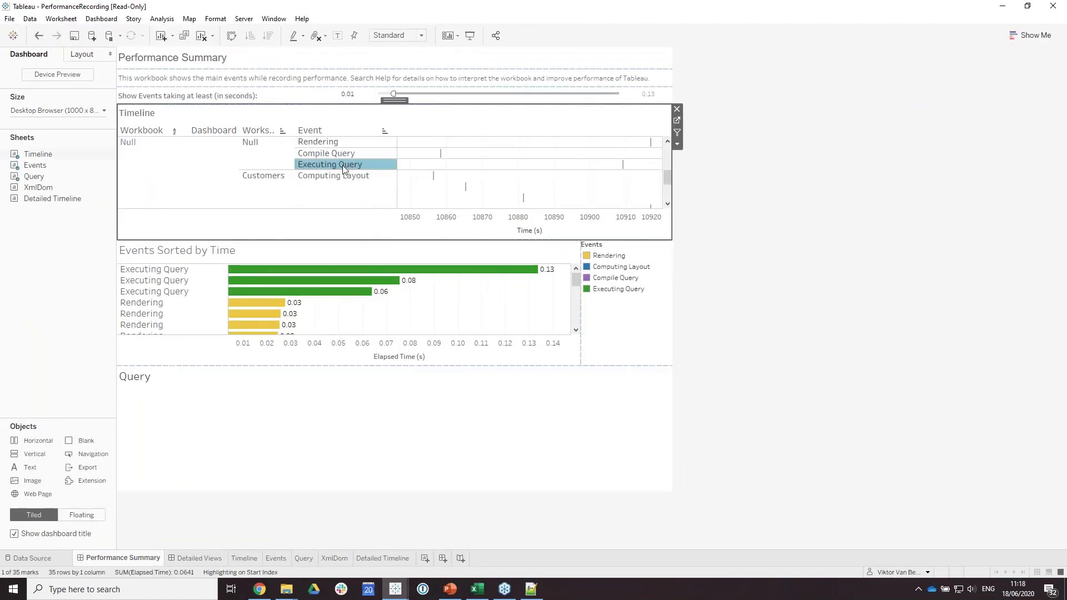
right_click(341, 164)
click(763, 199)
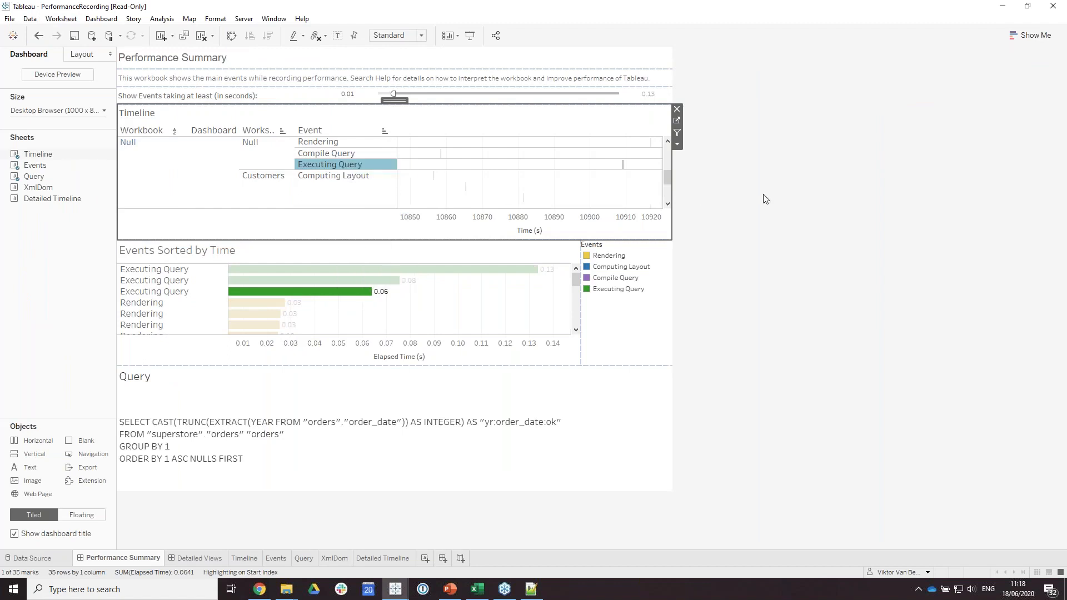
click(550, 164)
Step: Examine the SQL of the Customers worksheet's executed query for its grouping fields and measures
mouse_move(412, 160)
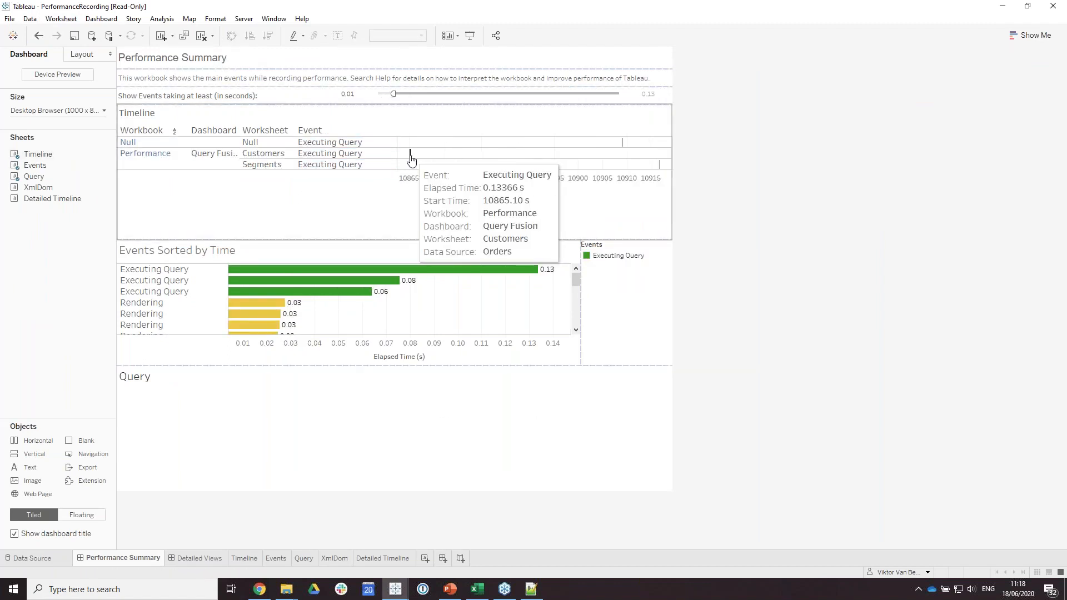
click(414, 157)
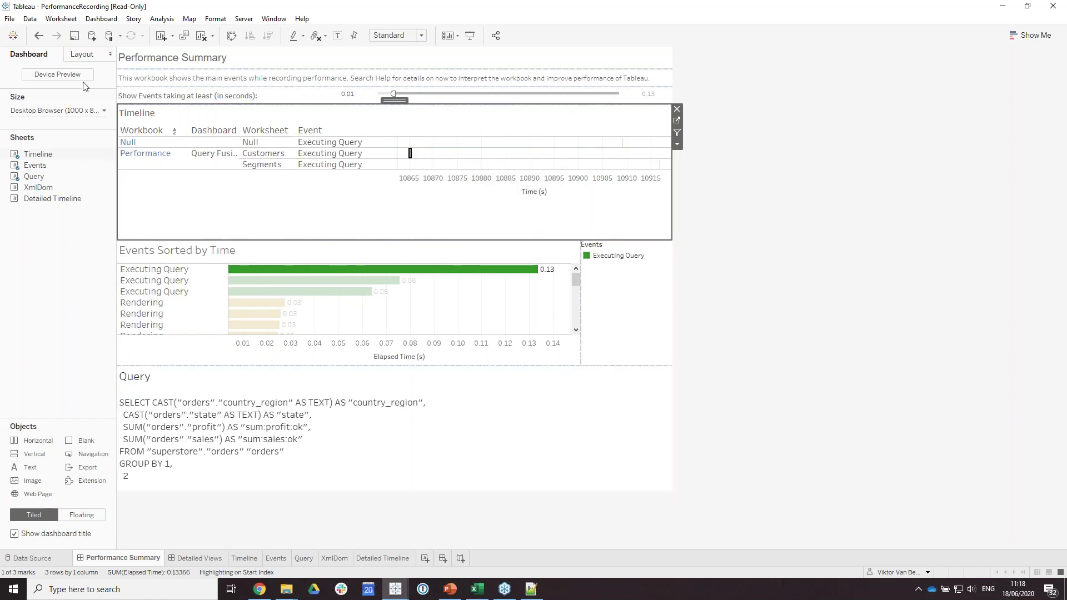
click(38, 36)
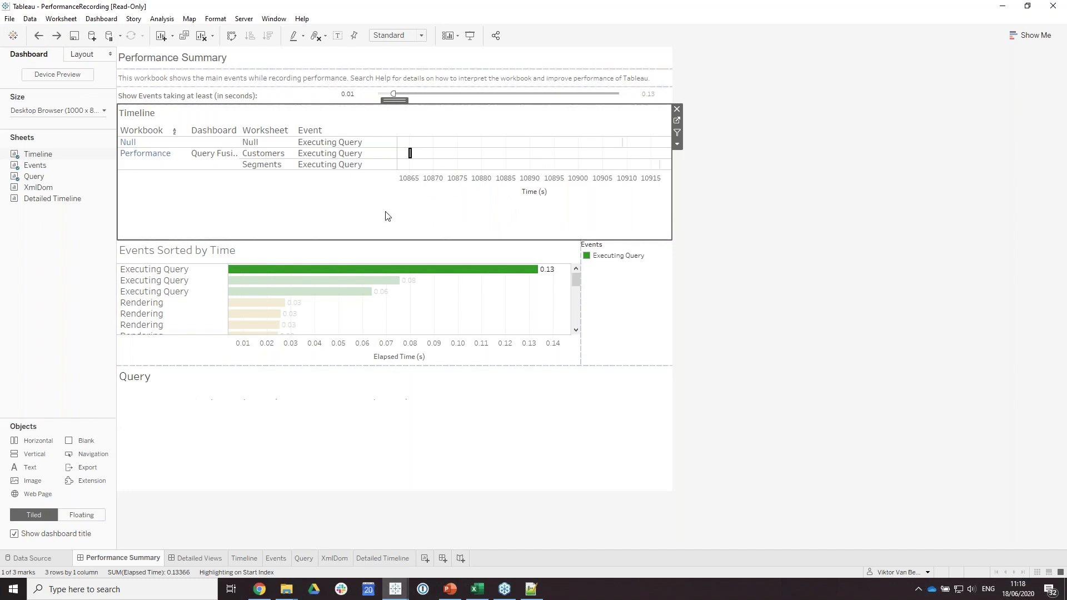
click(39, 36)
scroll(593, 195, down, 10)
click(355, 195)
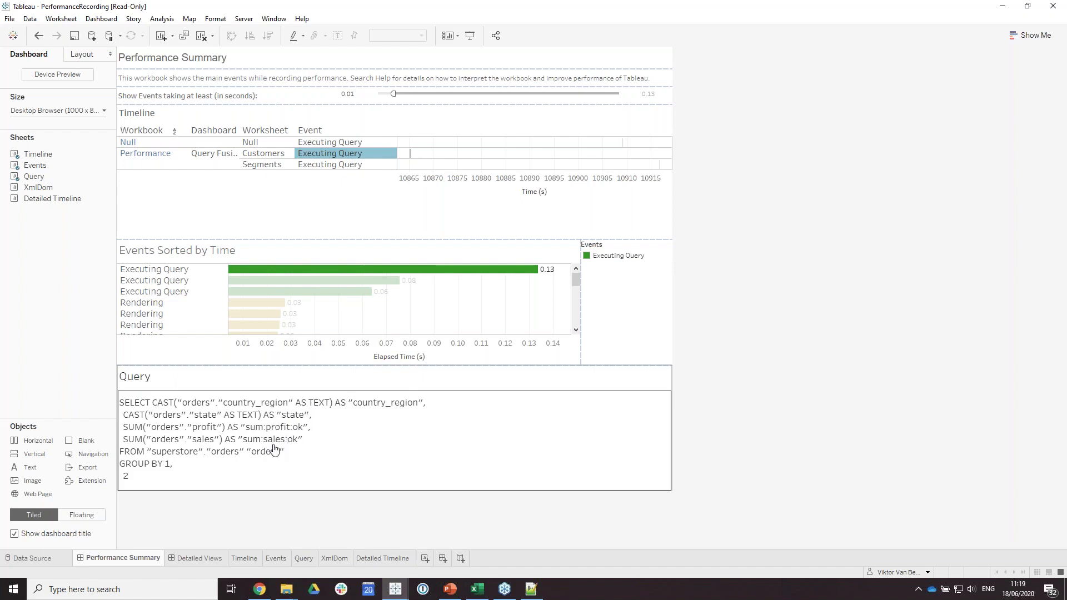
click(410, 143)
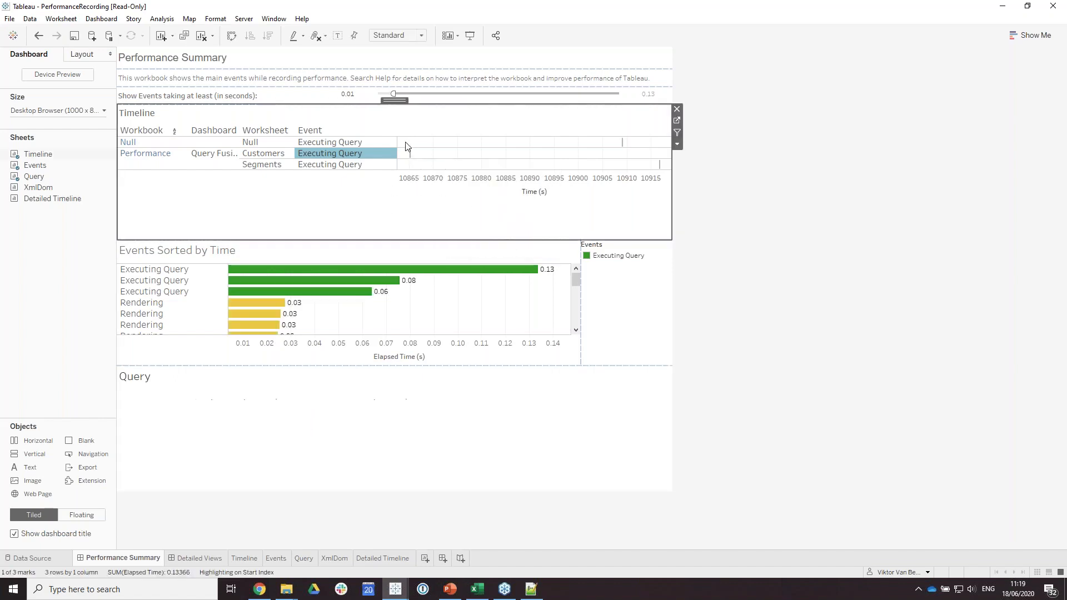
click(410, 154)
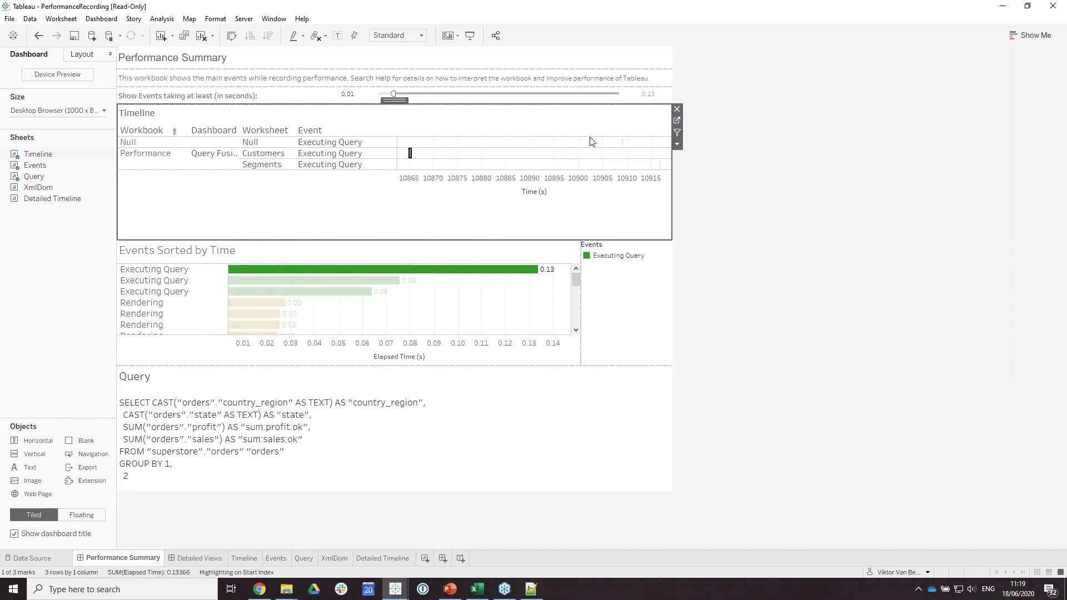
Step: Compare the SQL of the Segments query and the order date year query with the Customers query
click(659, 165)
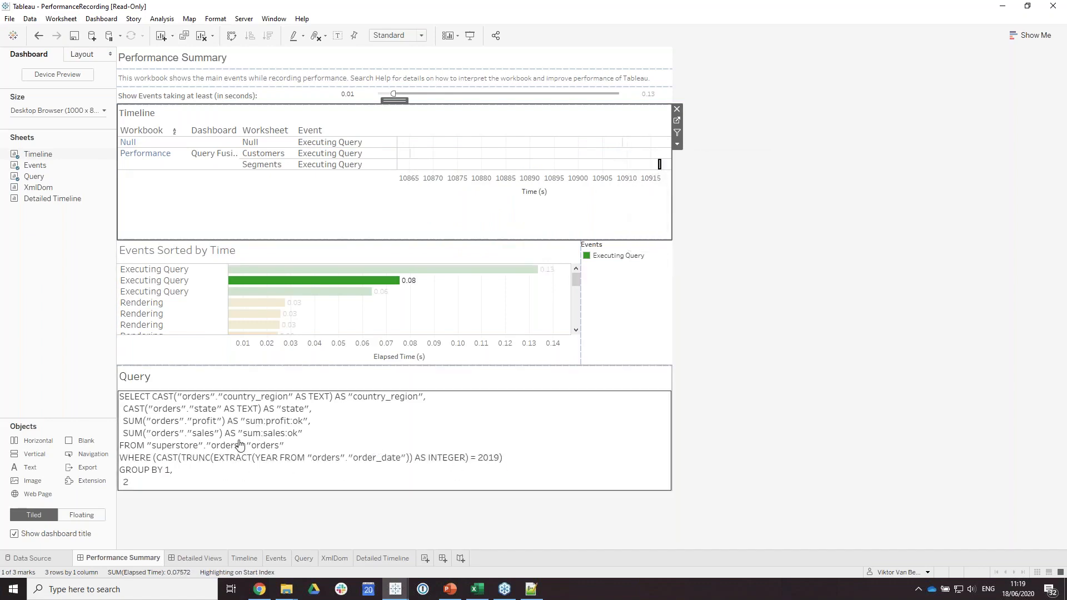
click(622, 143)
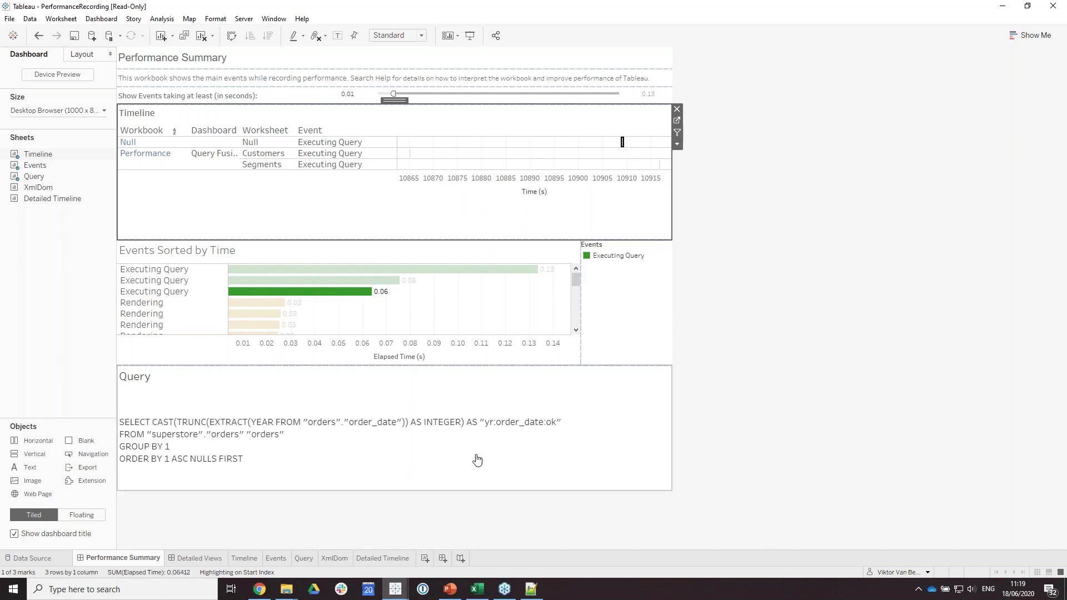
click(477, 460)
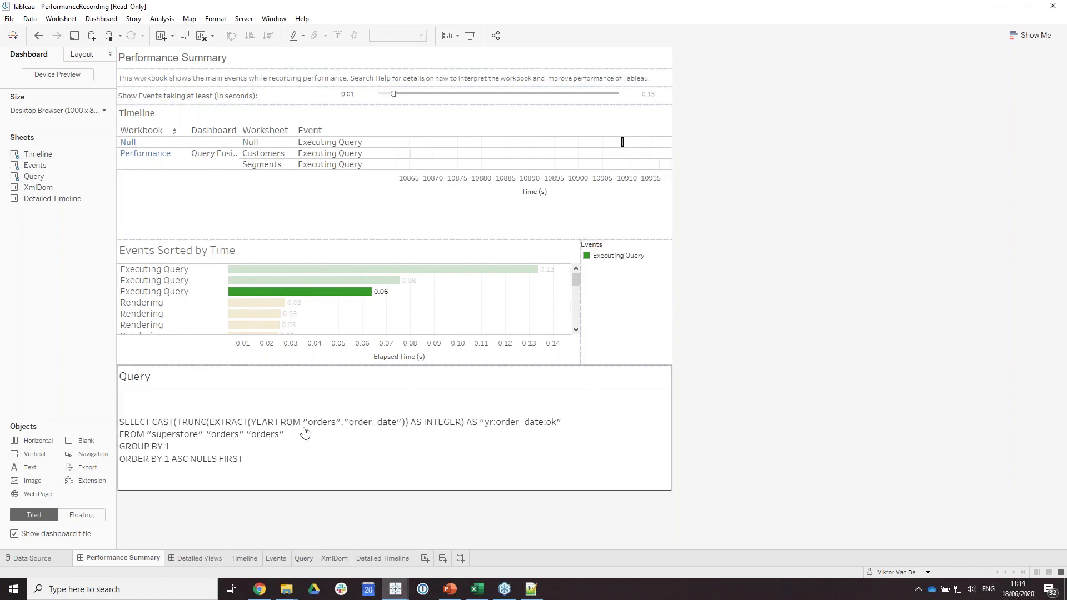
click(659, 163)
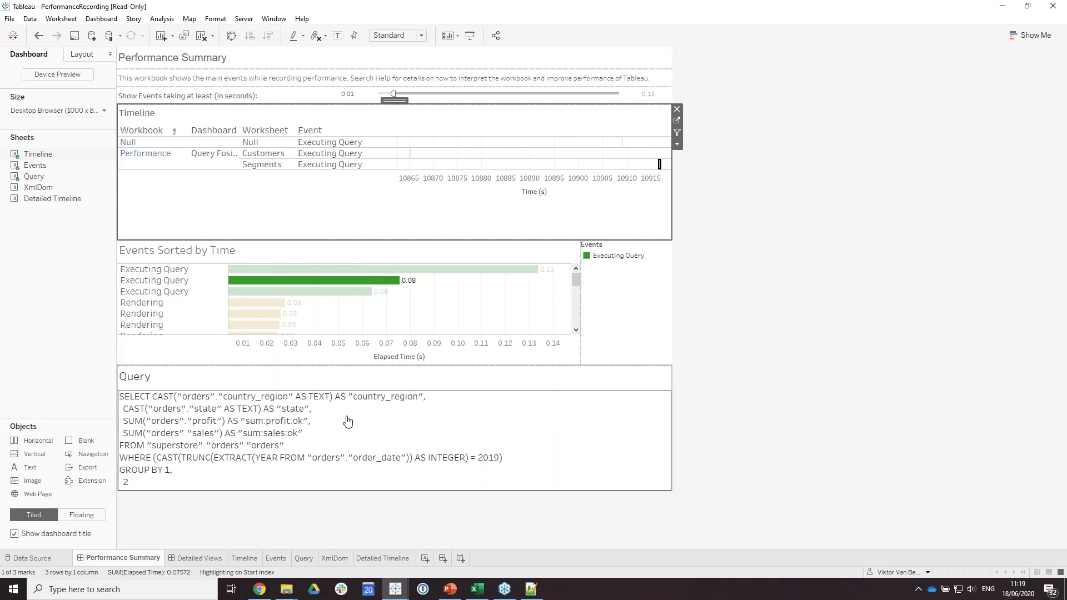
click(410, 153)
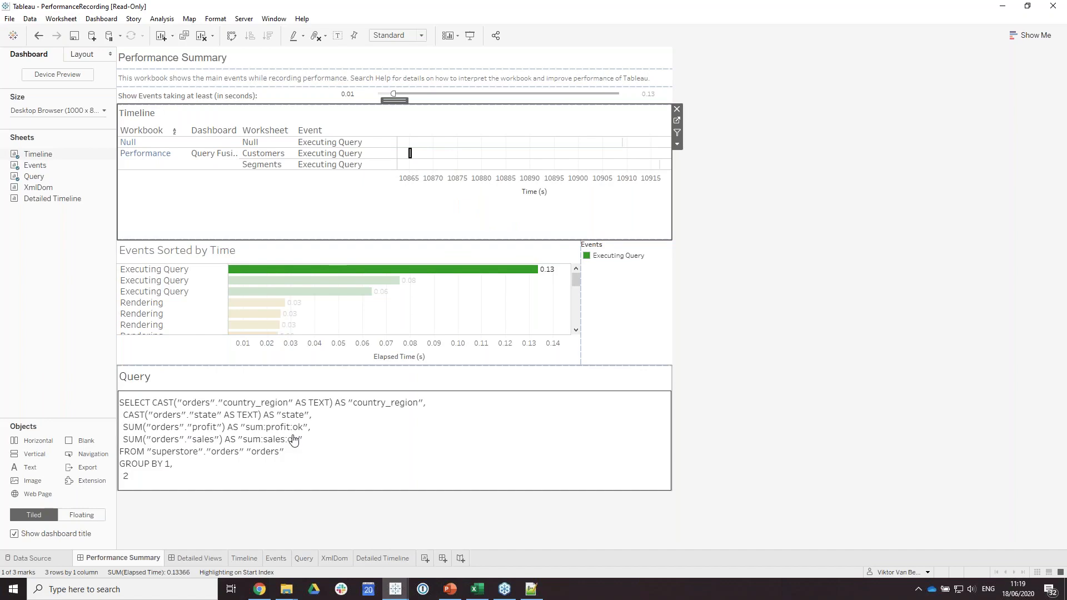
click(428, 444)
Step: Switch back to the Performance workbook and remove profit and country_region from the detail of the States sheet
key(alt+Tab)
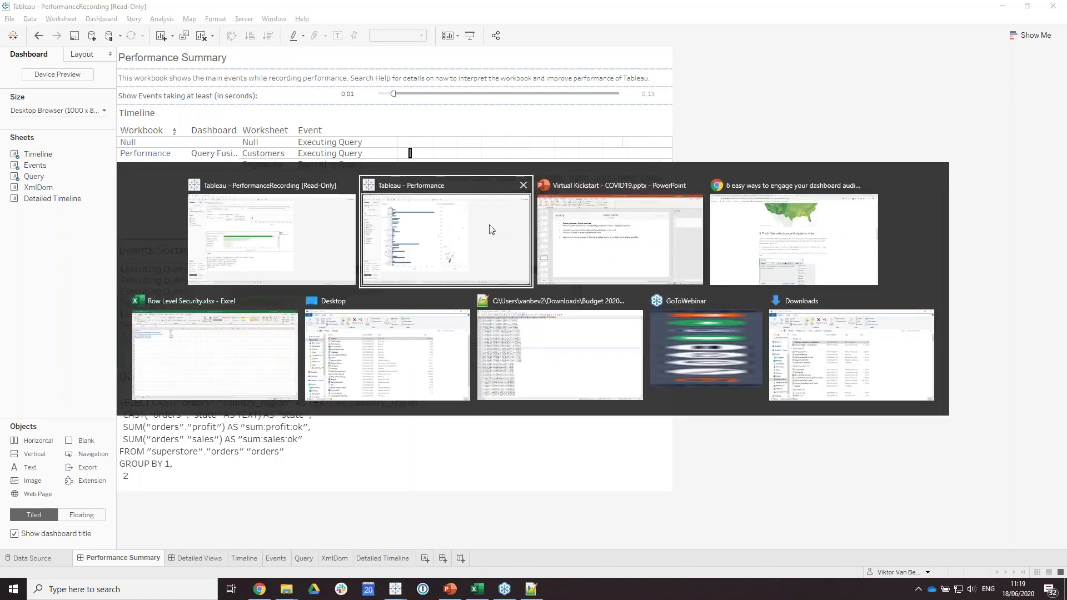
click(327, 360)
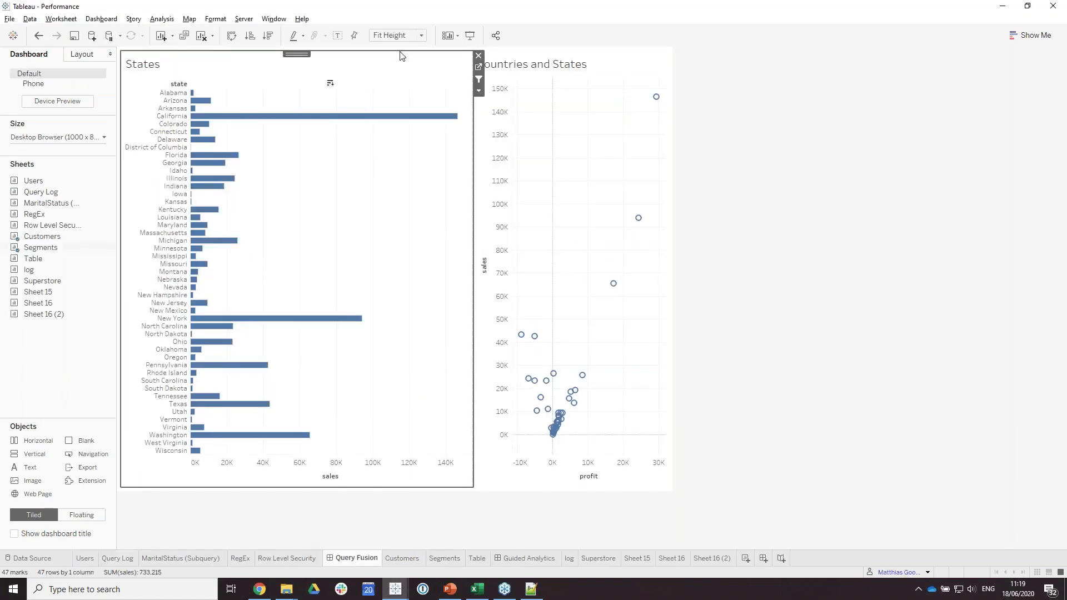
click(667, 112)
click(444, 87)
click(478, 67)
drag(172, 240, 267, 451)
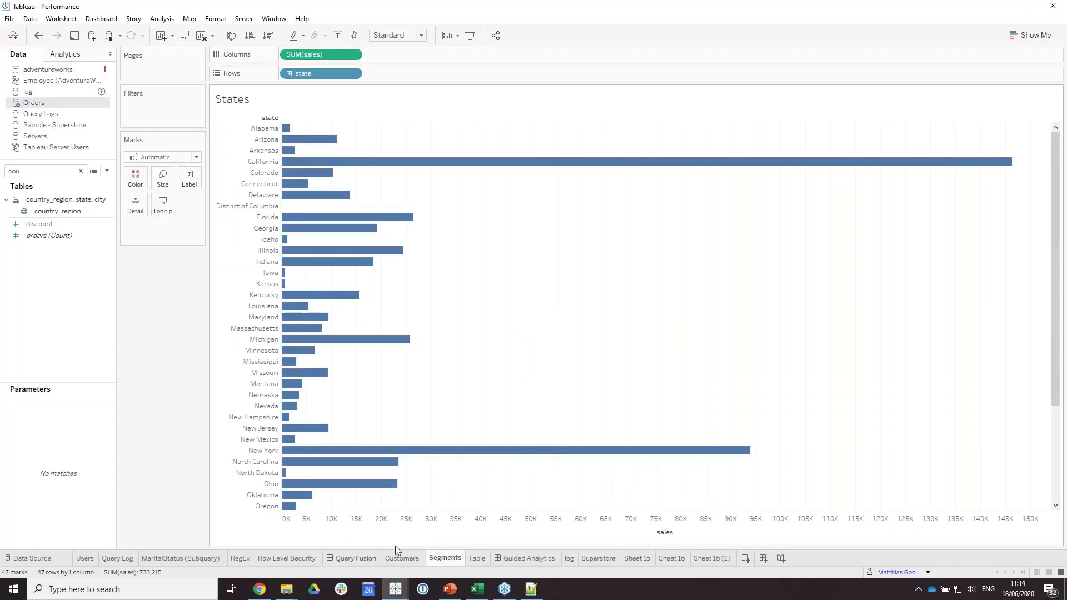
Step: Return to the Query Fusion dashboard and start a new performance recording
click(368, 561)
click(298, 18)
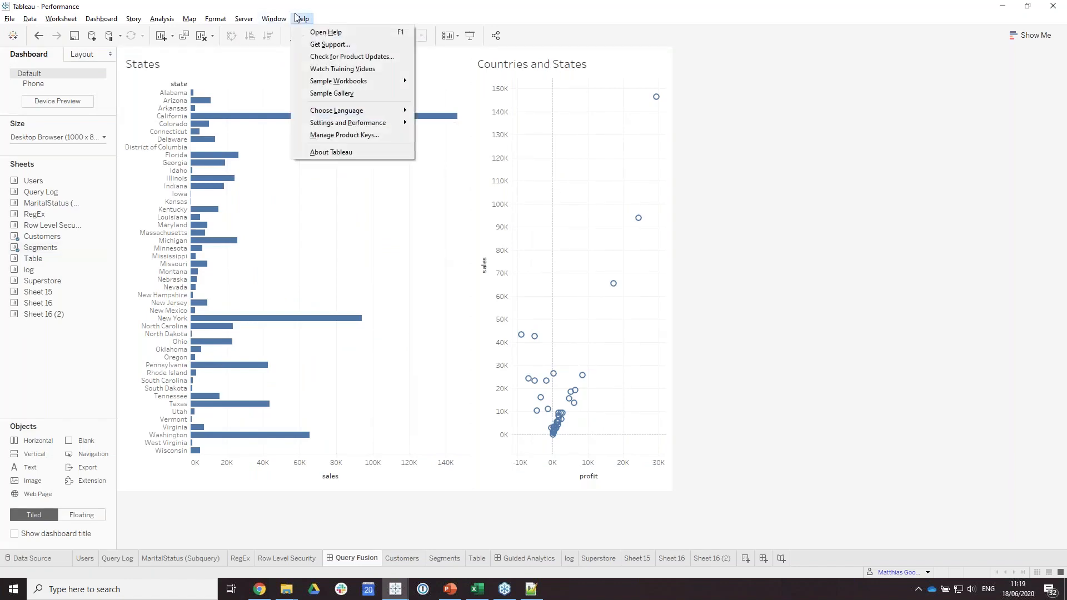
mouse_move(381, 121)
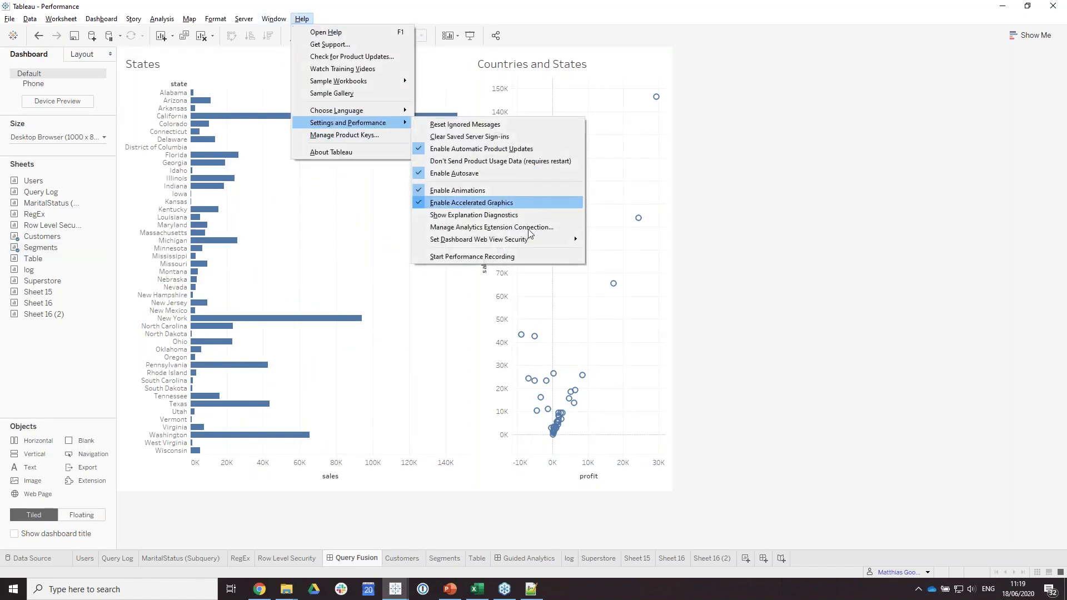
click(521, 257)
Step: Switch to the Orders data source and remove the Year of order_date filter from its data source filters
click(50, 564)
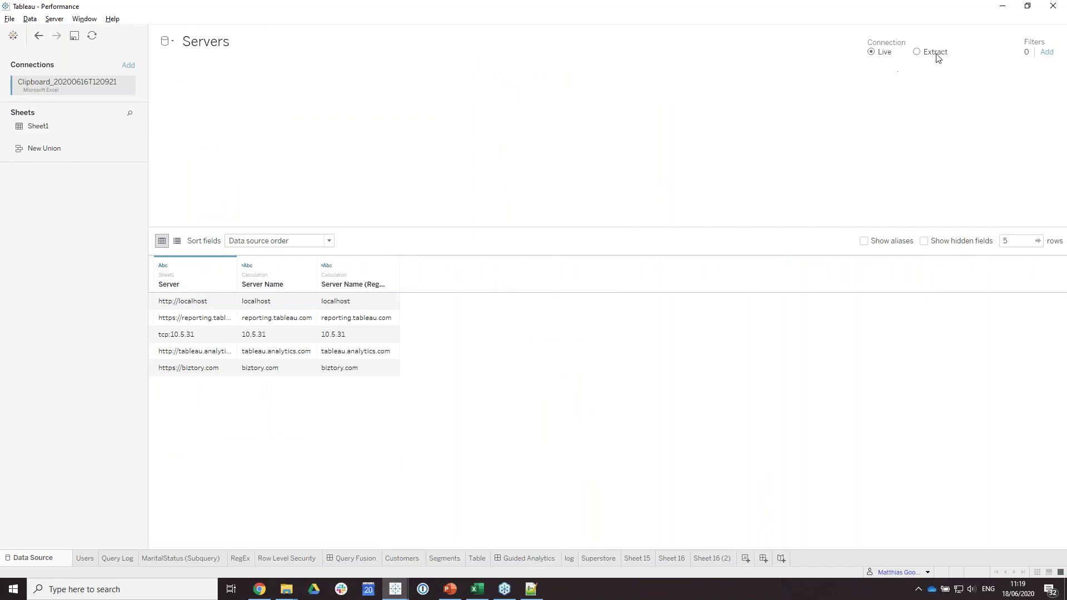
click(168, 41)
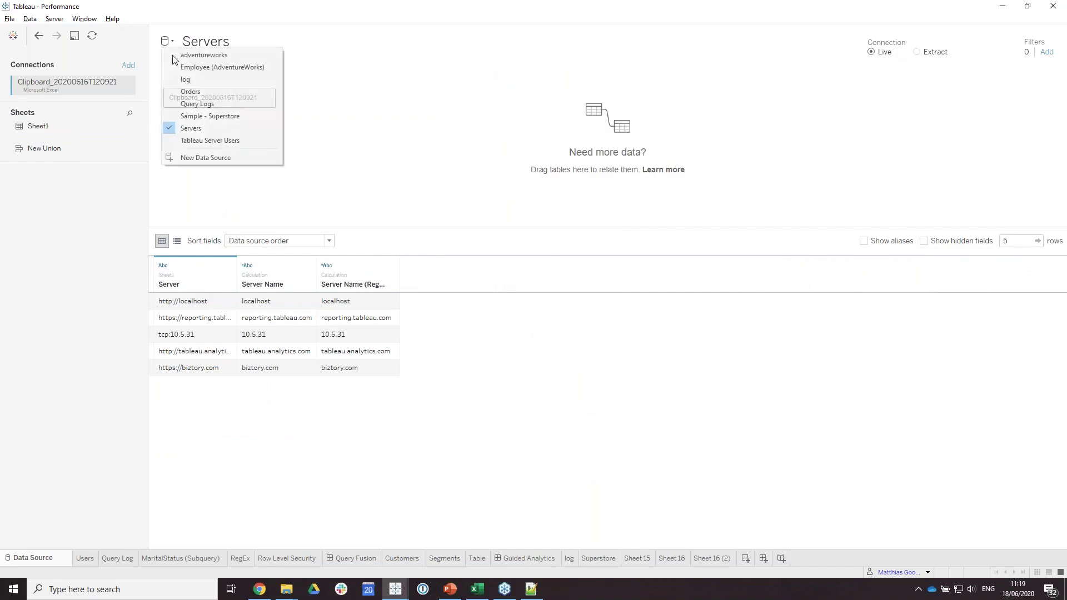
click(194, 91)
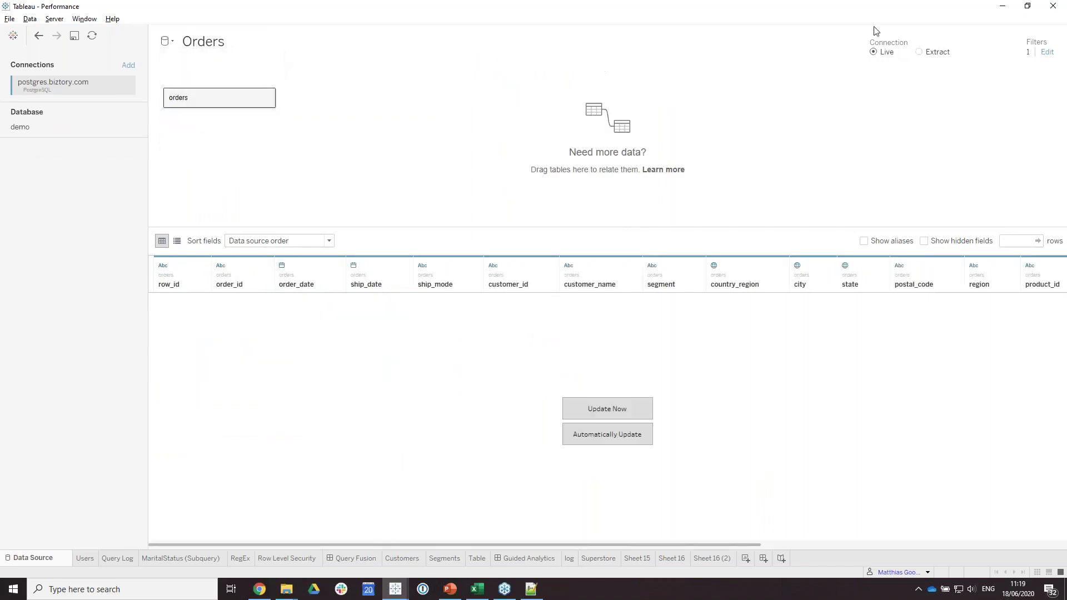
click(404, 559)
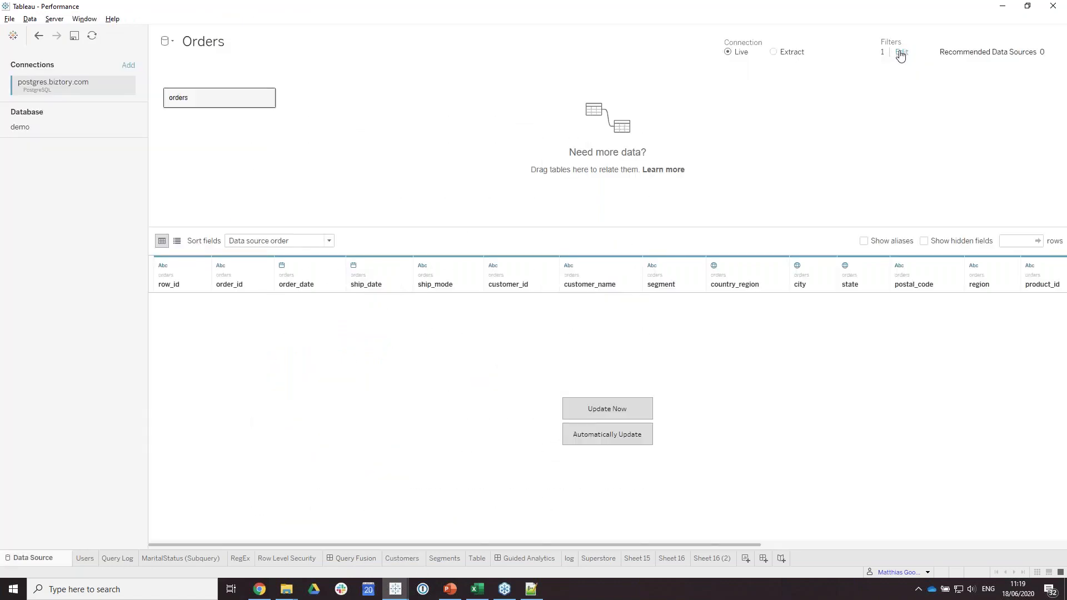
click(901, 52)
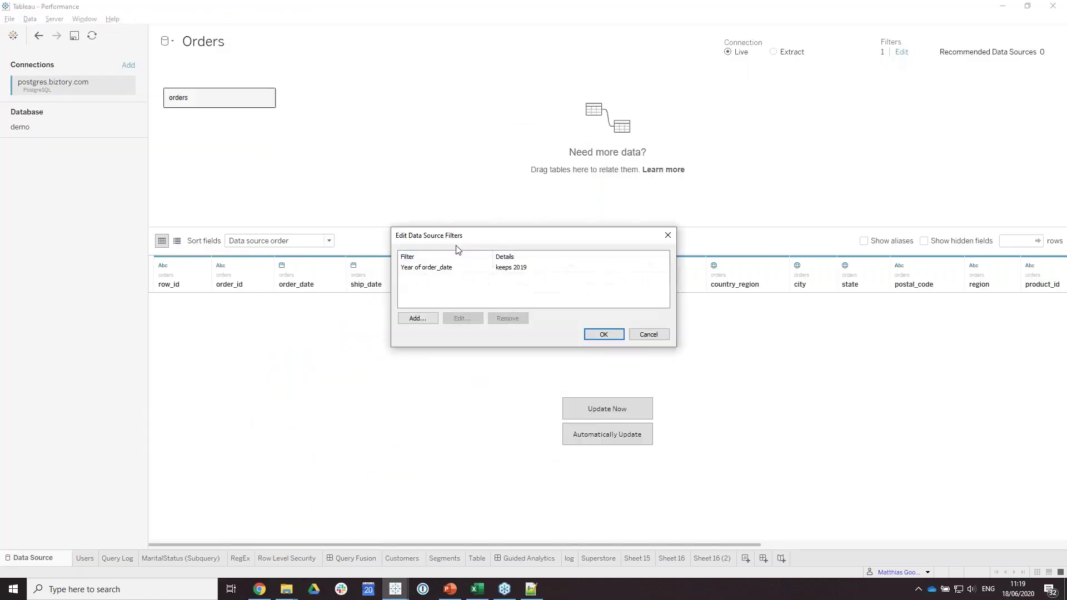
double_click(464, 269)
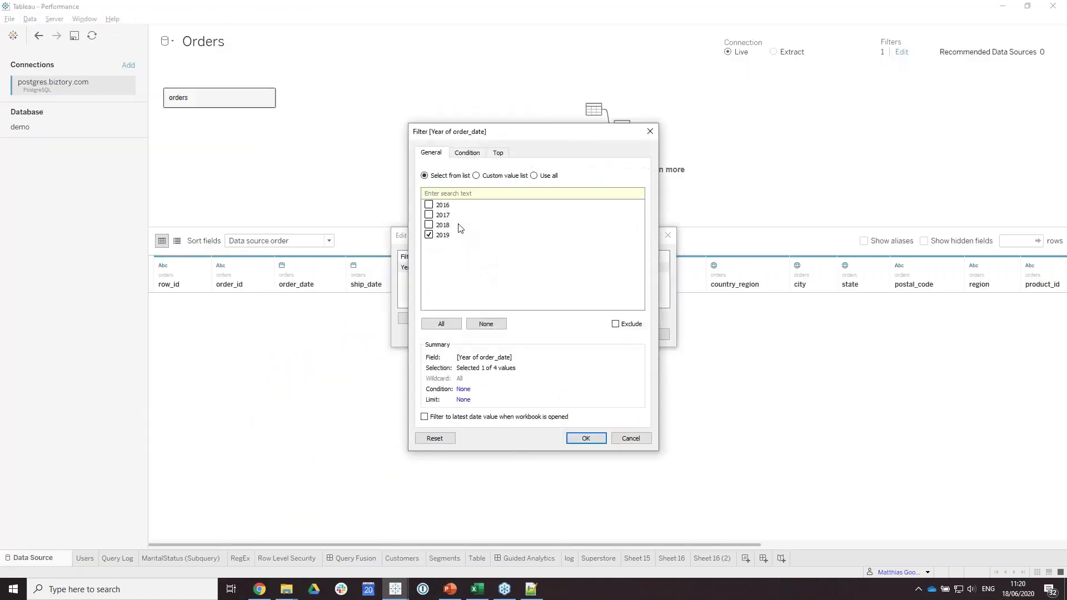
click(588, 439)
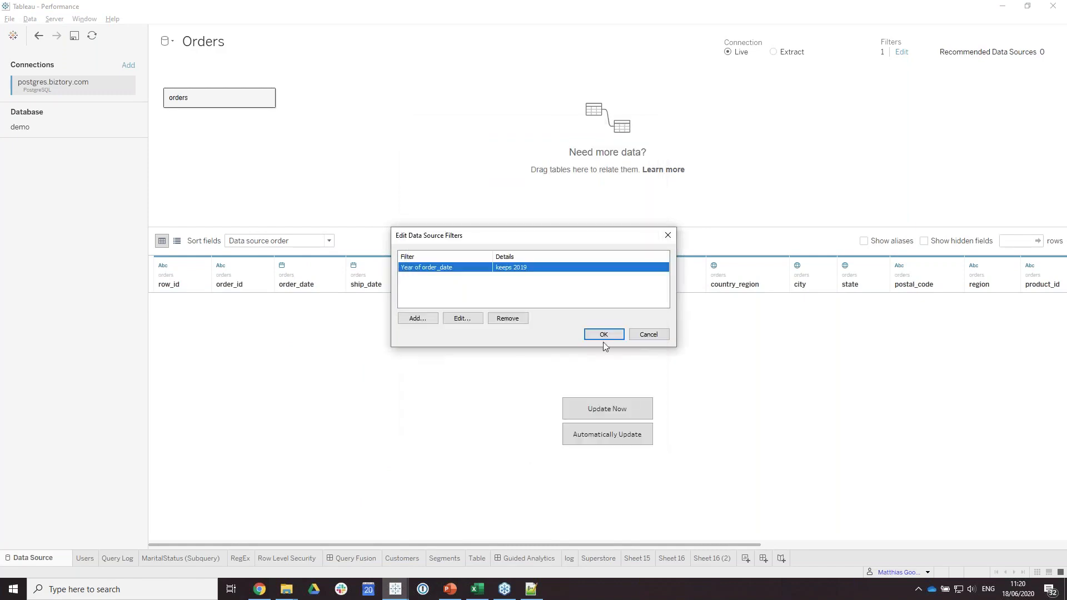
click(506, 318)
click(411, 318)
text(date)
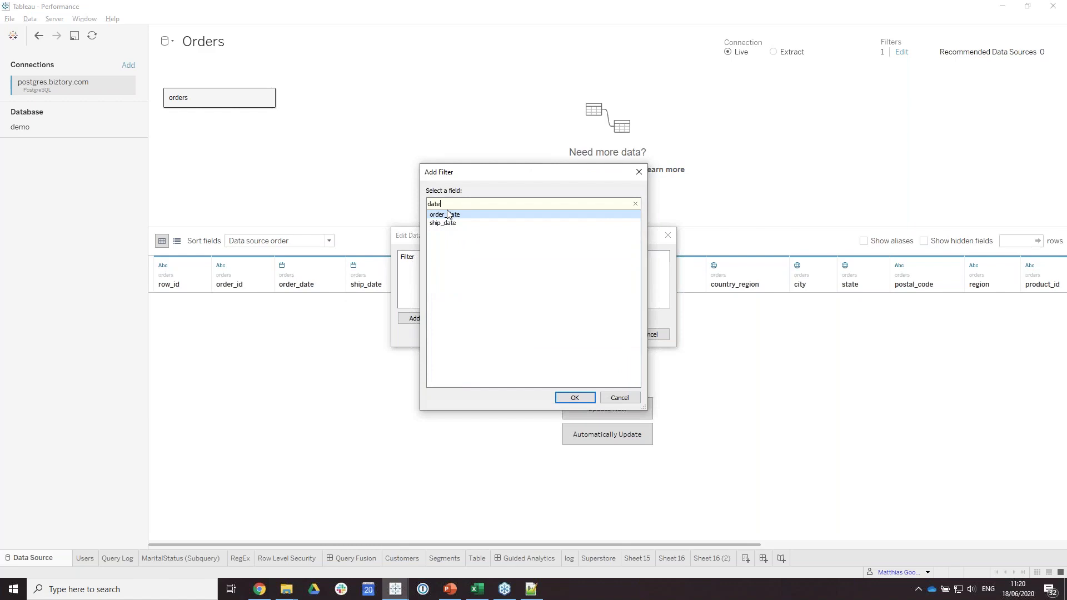
double_click(444, 214)
click(598, 369)
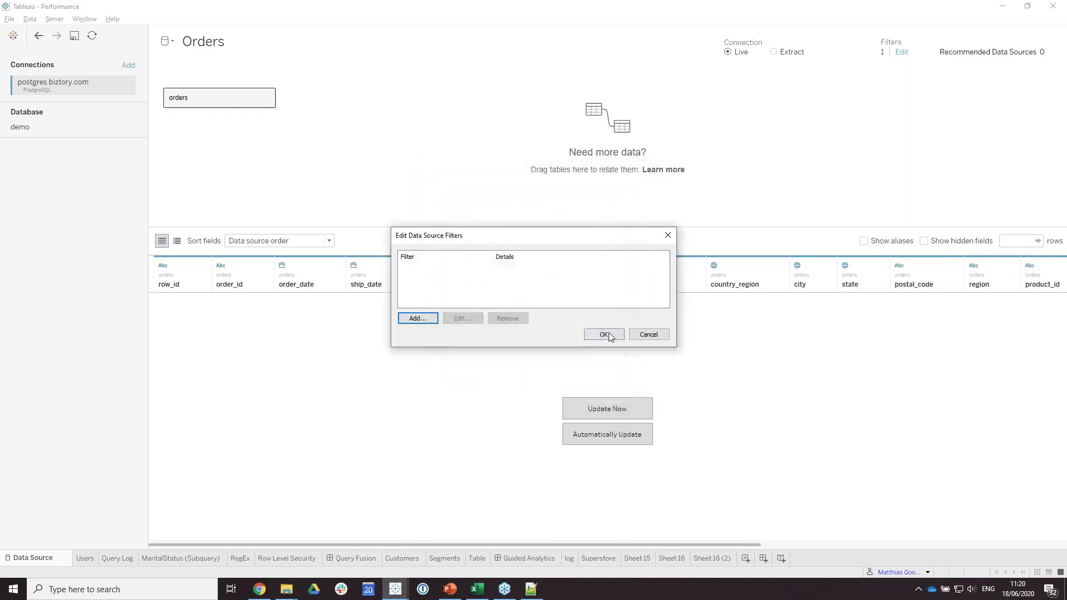
Step: Apply the filter removal and add a data source filter on the year of order_date that keeps 2018 and 2019
click(606, 334)
click(901, 52)
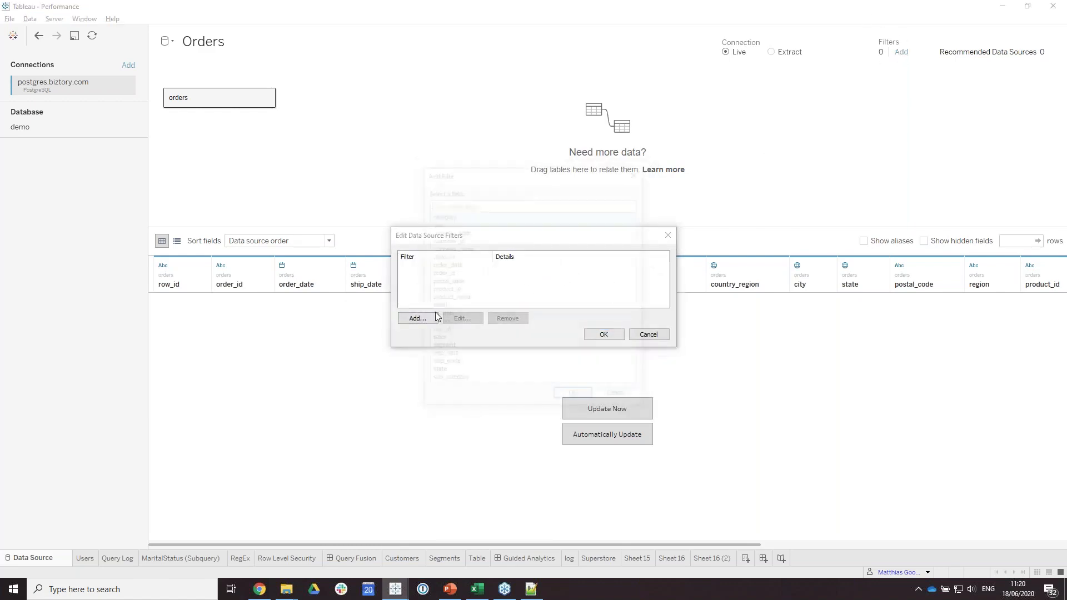
click(431, 318)
double_click(459, 216)
double_click(488, 257)
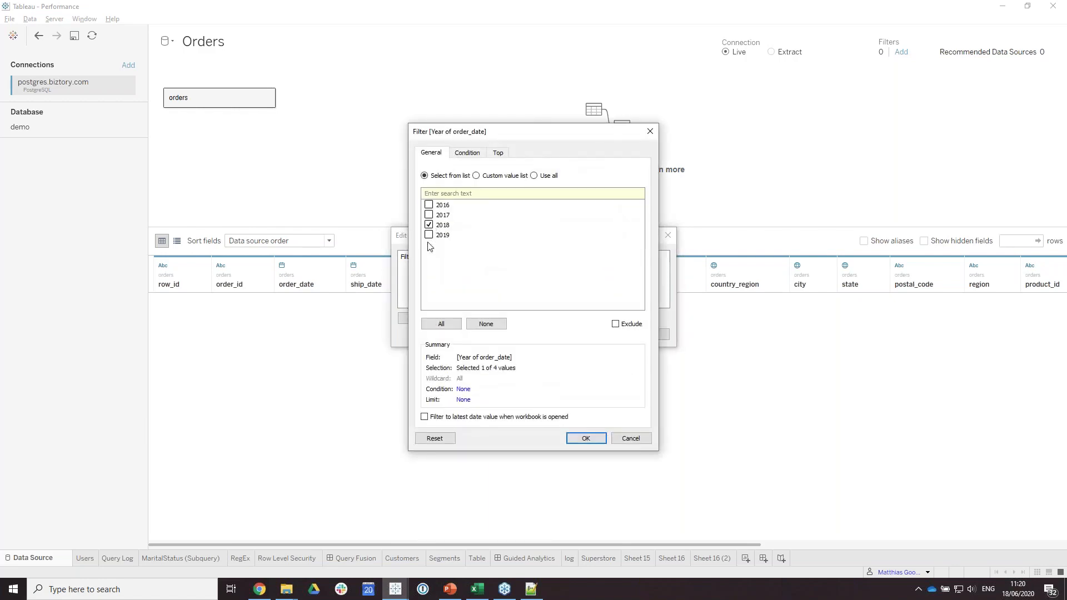
click(433, 237)
click(429, 235)
click(586, 438)
click(601, 335)
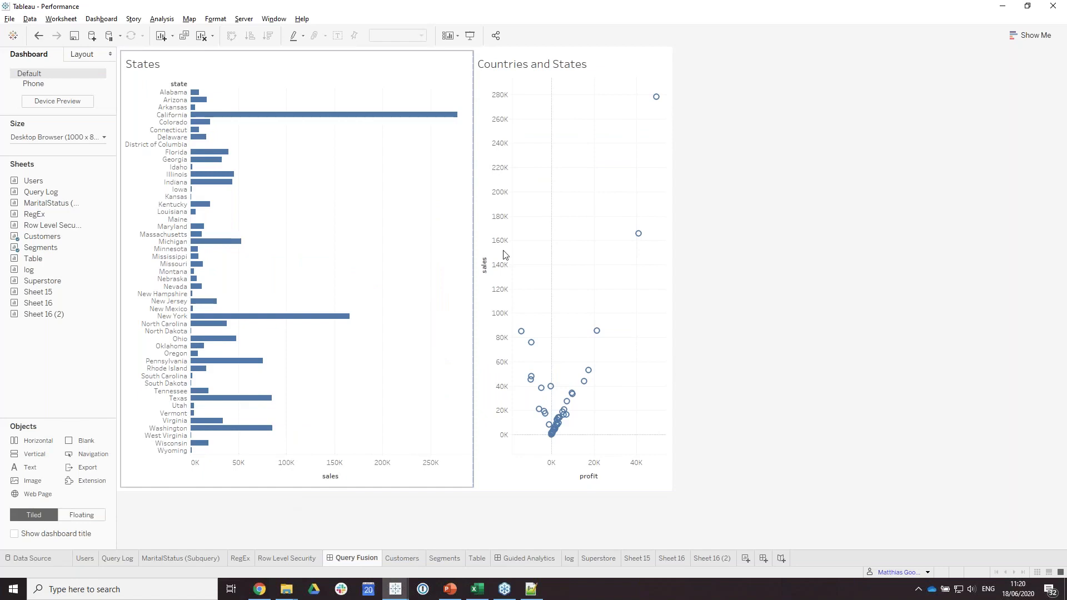
Step: Open the States sheet from the Query Fusion dashboard and add country_region to its detail
click(457, 126)
click(479, 64)
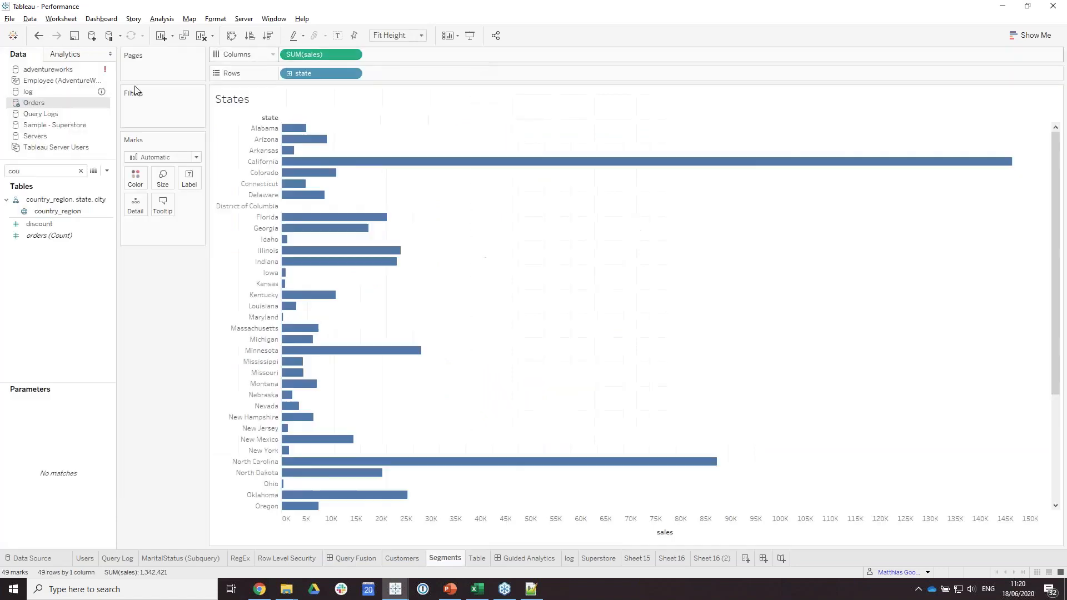
drag(57, 211, 136, 204)
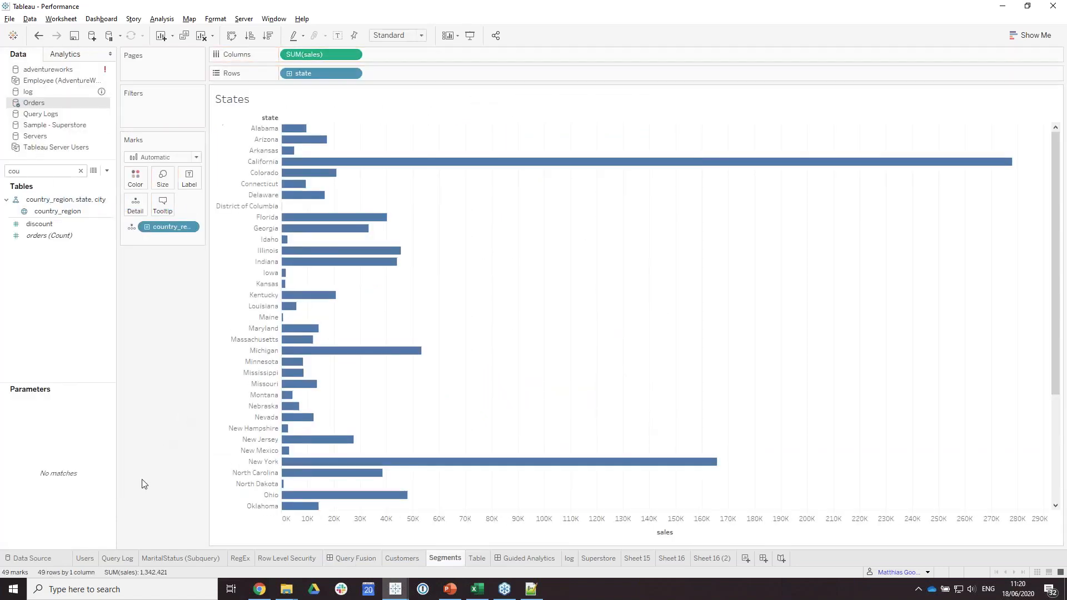
Step: Return to the Orders data source and remove its Year of order_date filter
click(37, 558)
click(897, 51)
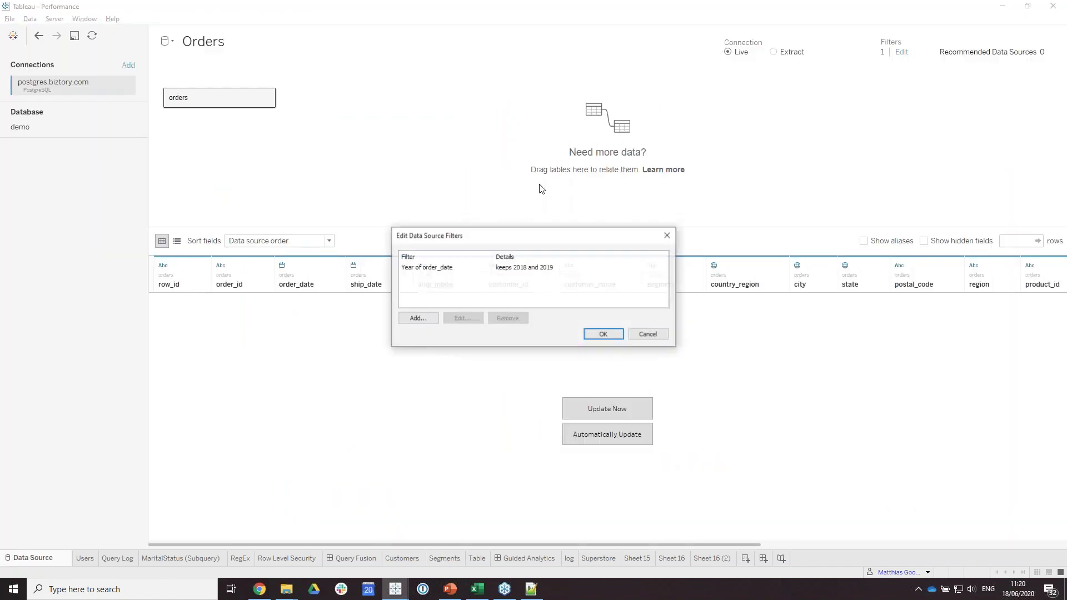
click(487, 268)
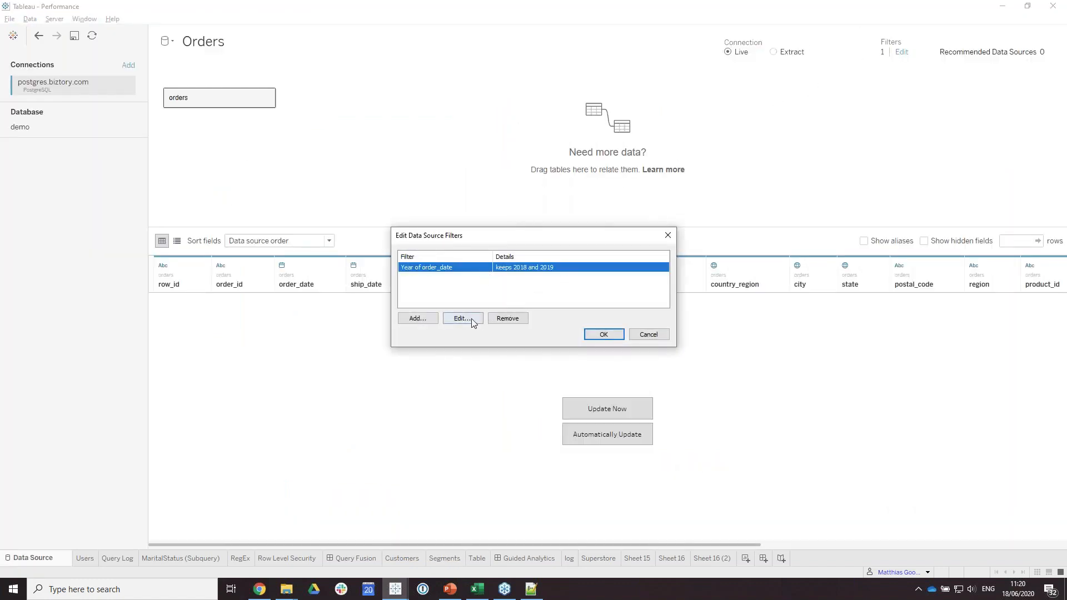
click(503, 319)
click(598, 334)
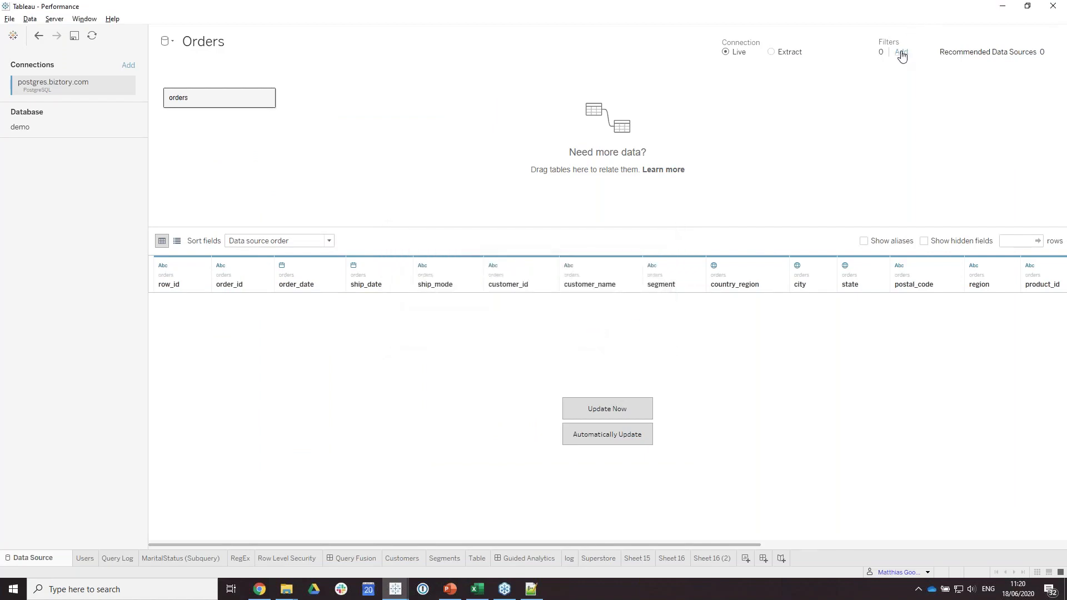
Step: Add an Orders data source filter on the year of order_date that keeps only 2017
click(901, 52)
click(413, 319)
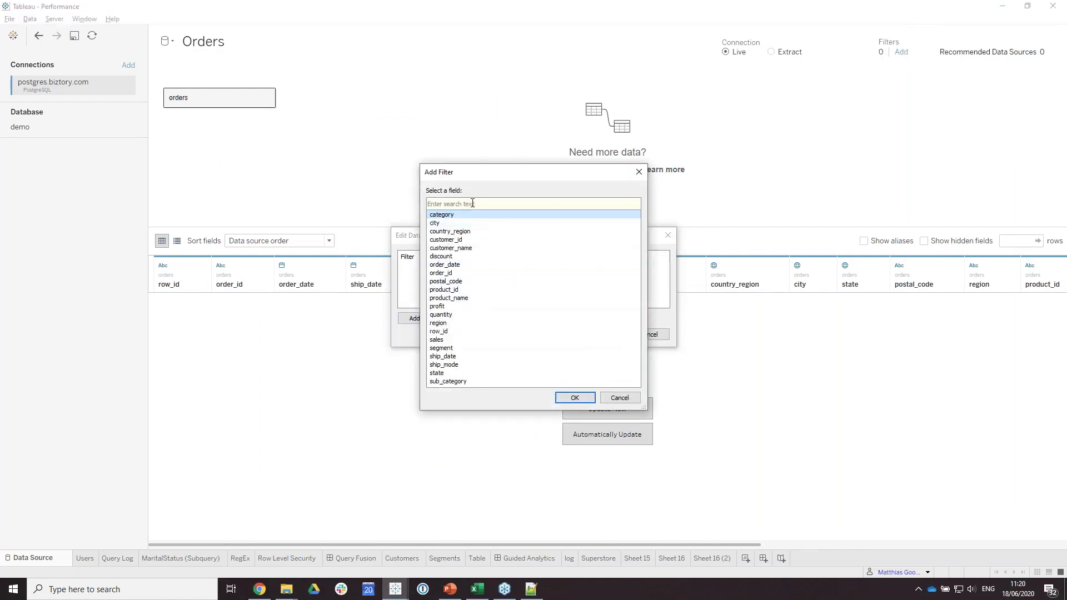
text(date)
double_click(453, 215)
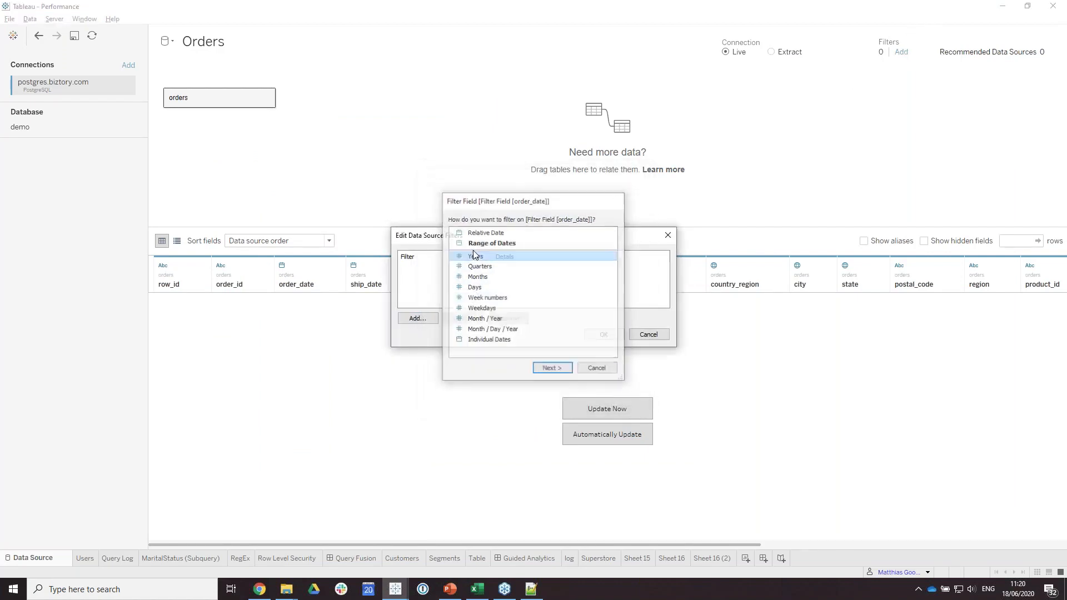
double_click(441, 234)
click(585, 438)
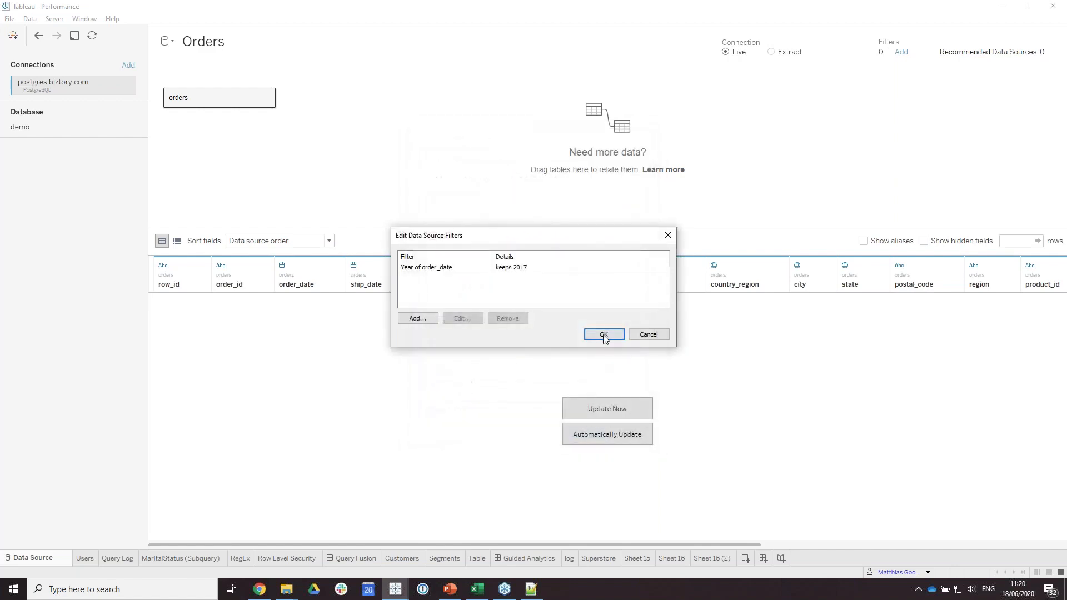
click(611, 333)
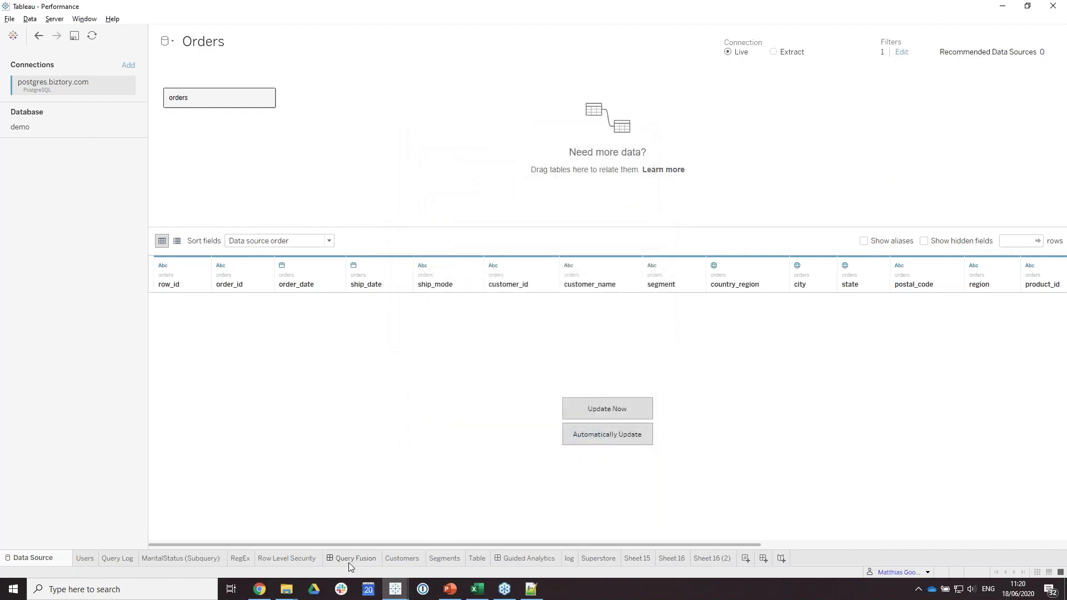
Step: Return to the Query Fusion dashboard, stop the performance recording and maximize the resulting recording workbook
click(348, 560)
click(302, 18)
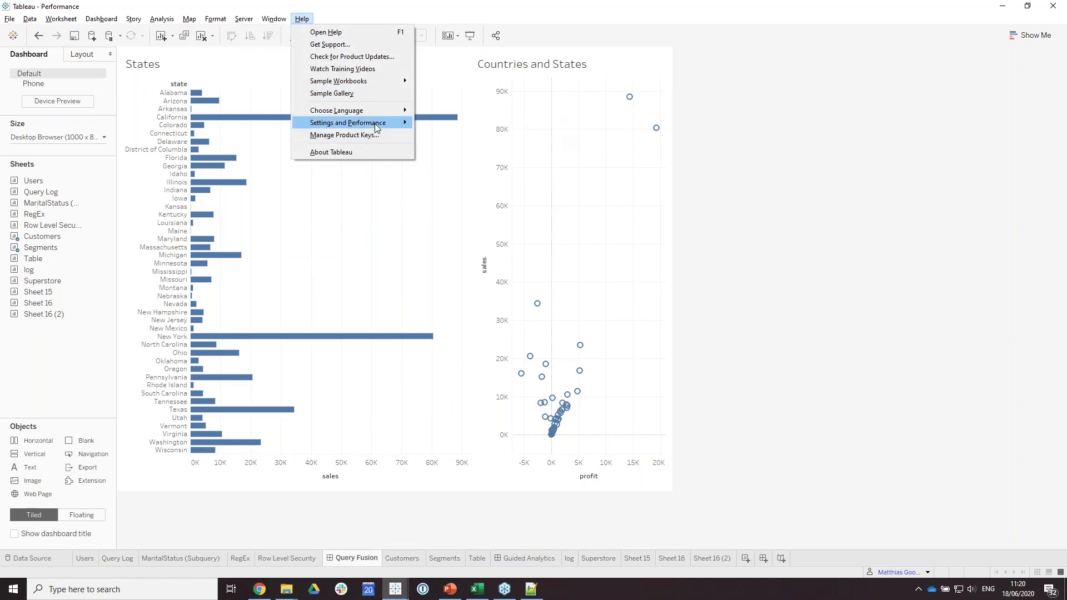
mouse_move(377, 122)
click(468, 258)
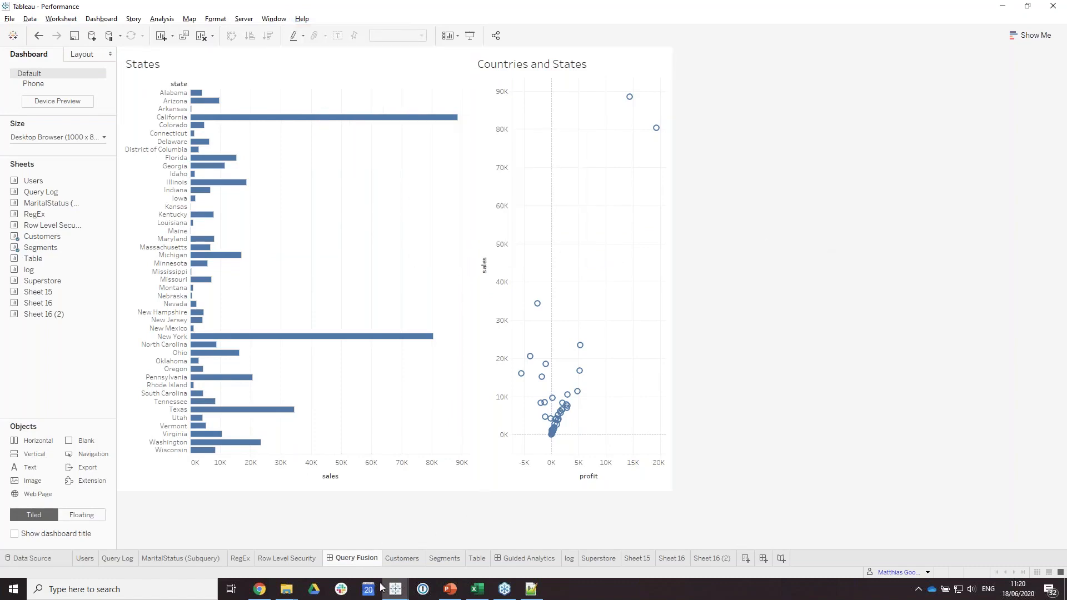
mouse_move(397, 591)
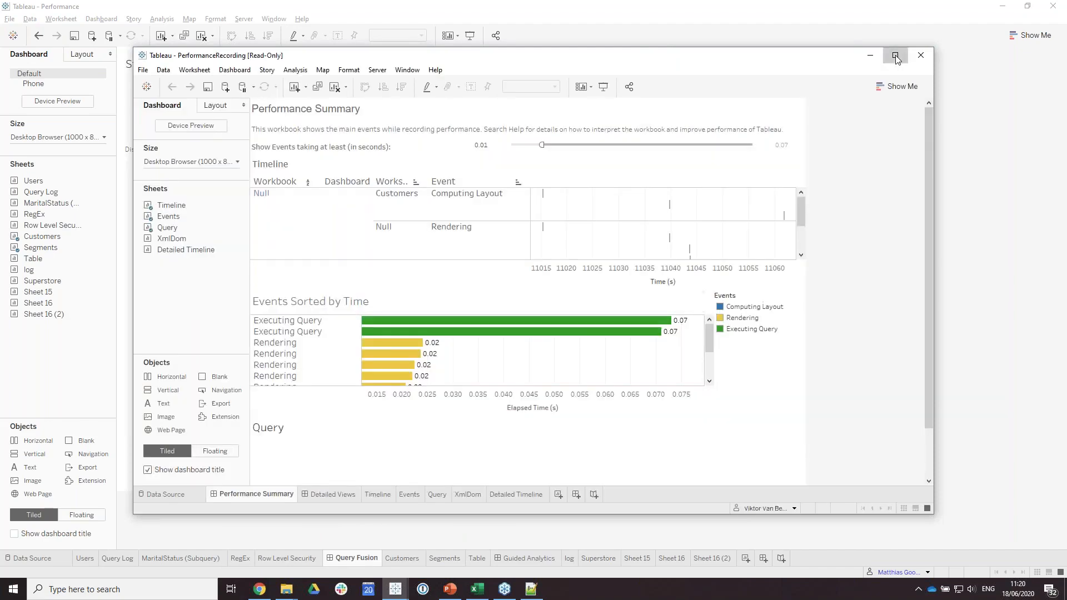
click(896, 55)
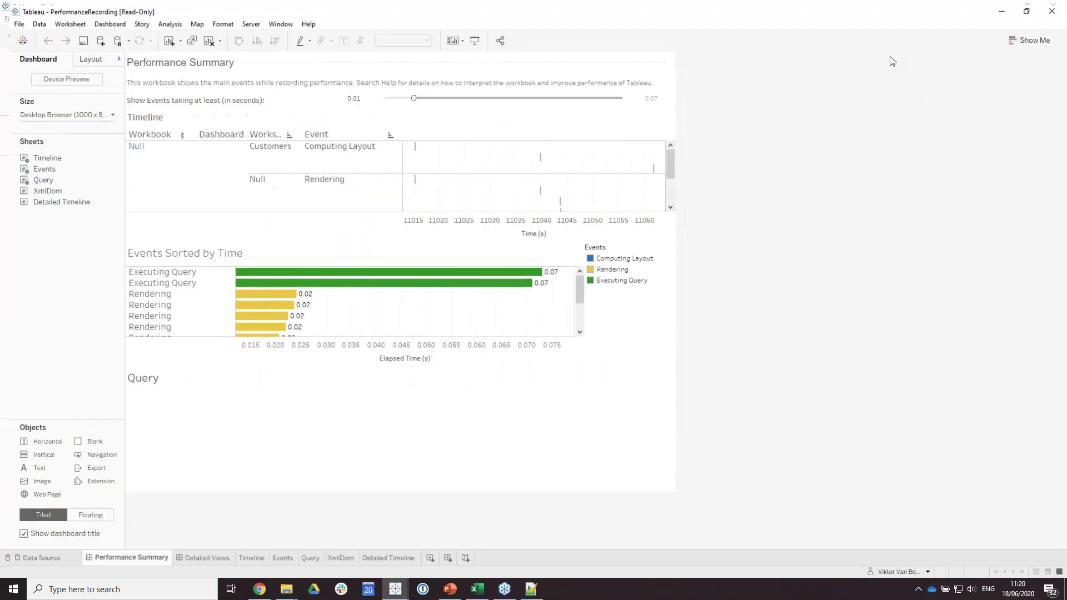
Step: Compare the SQL of the two executed queries in the performance summary, checking their fields, measures and year filters
scroll(330, 164, down, 2)
click(329, 193)
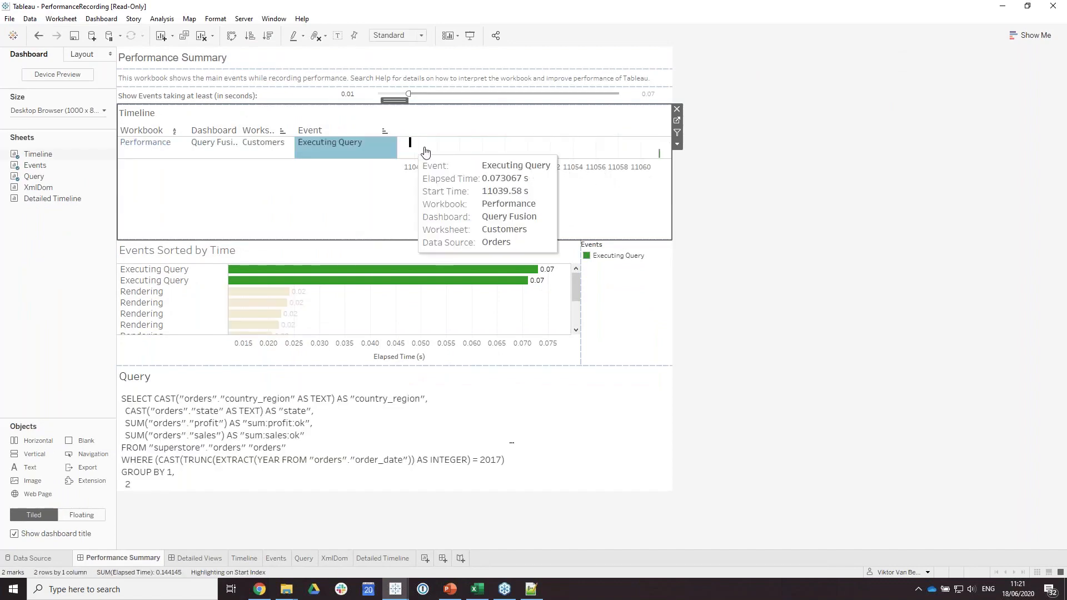
click(409, 146)
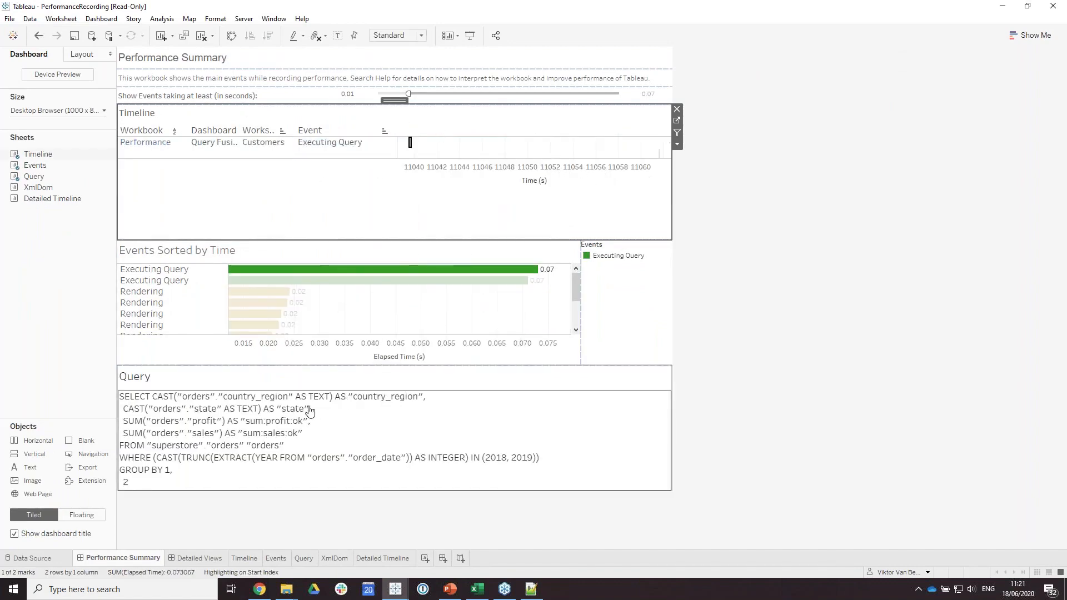
click(392, 283)
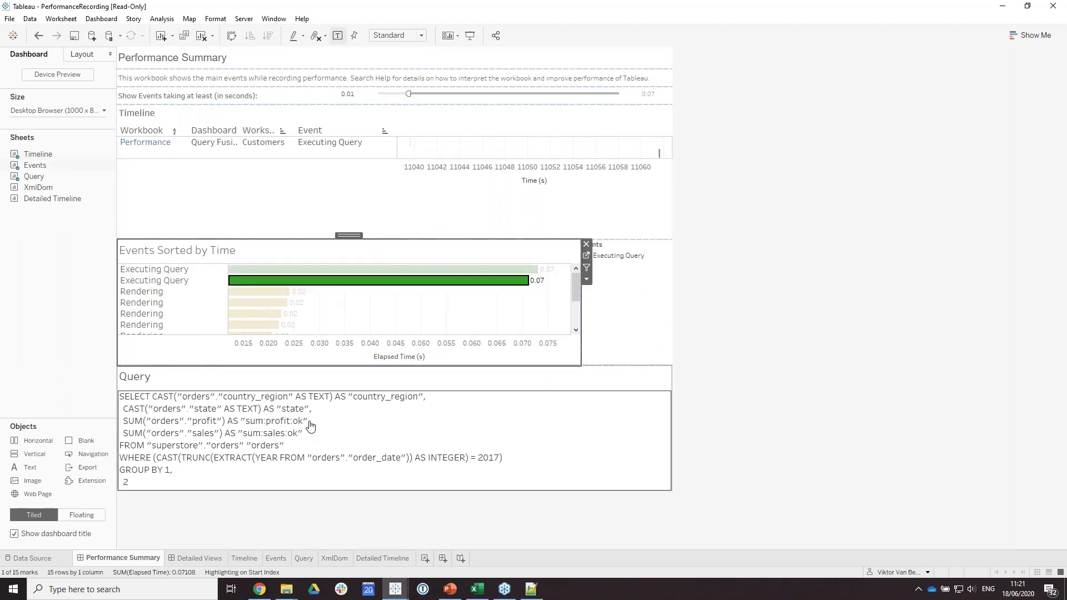
click(410, 143)
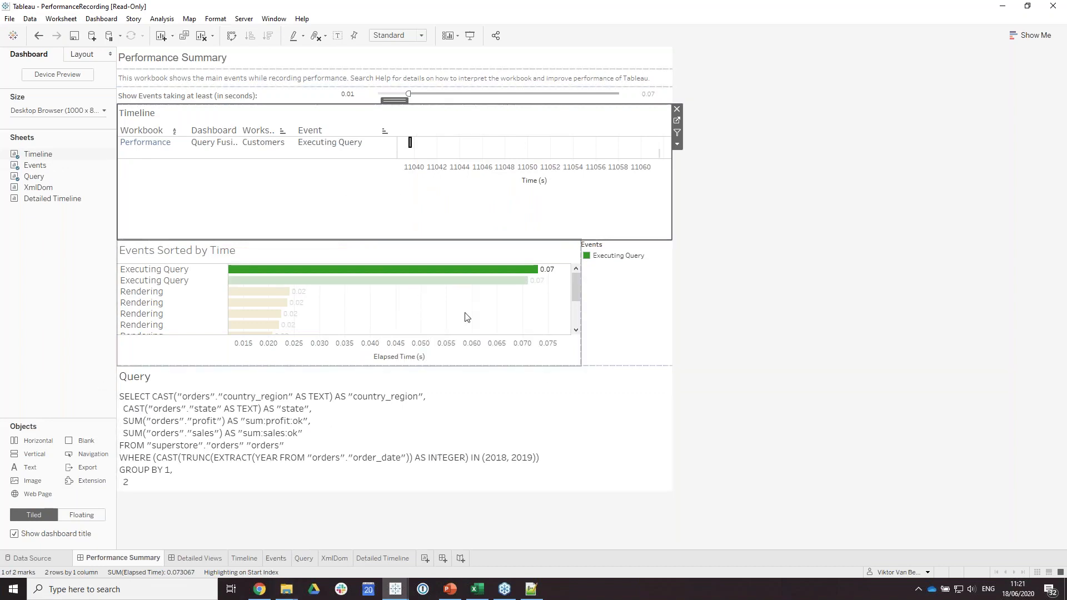
Step: Switch back to the Performance workbook, check the detail field on the States sheet and return to the Query Fusion dashboard
key(alt+Tab)
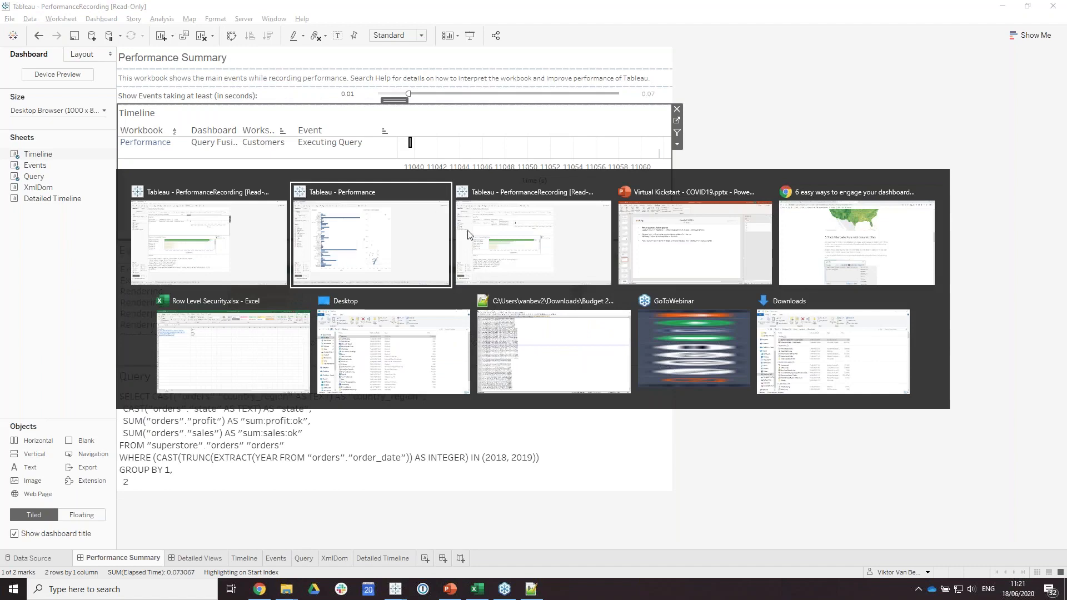
key(alt+shift+Tab)
click(381, 172)
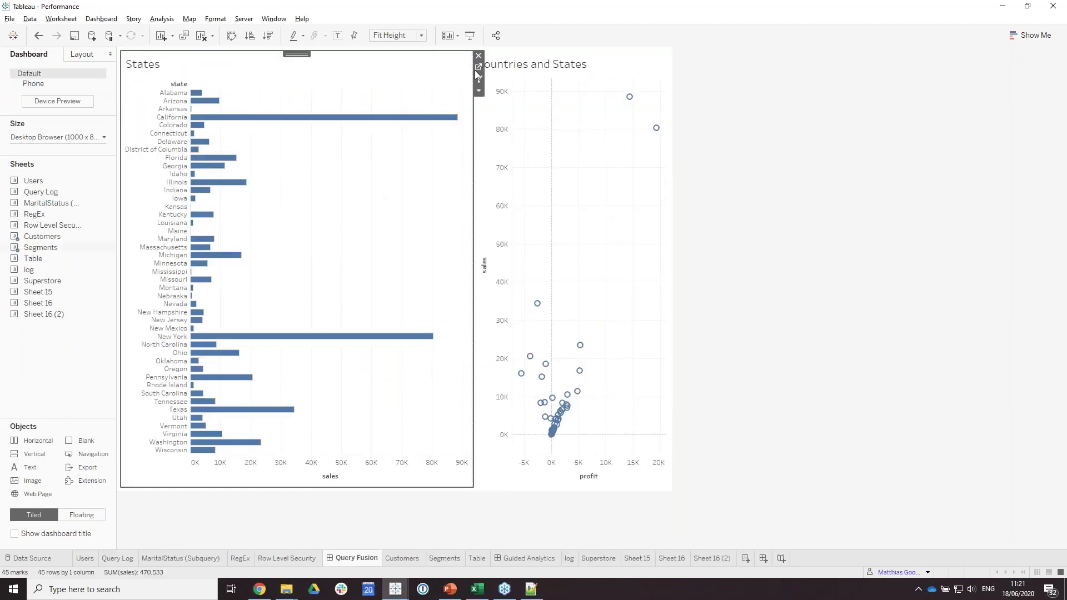
click(477, 69)
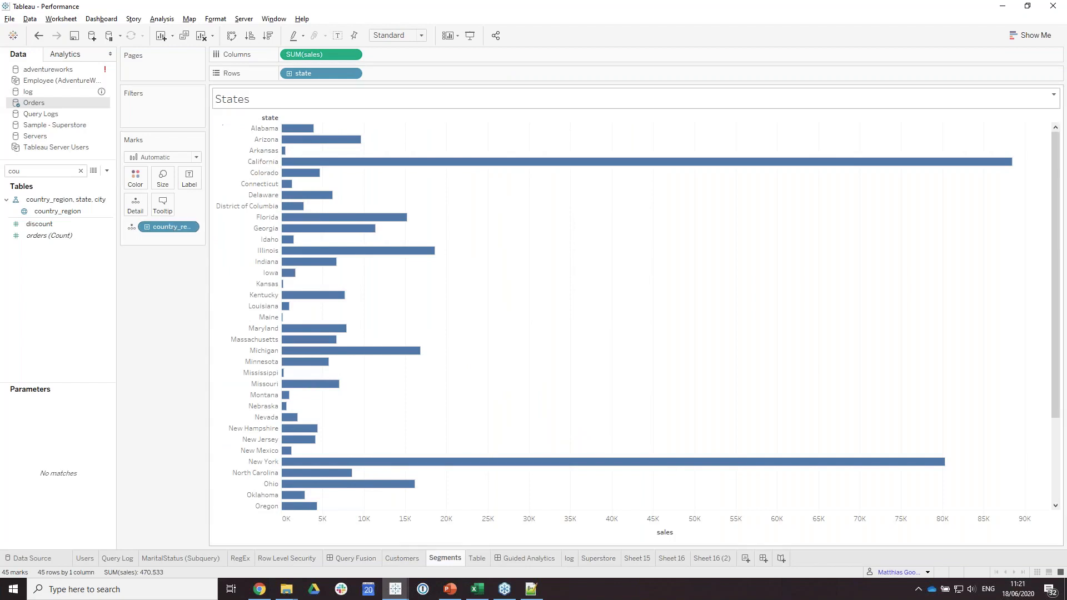
click(352, 559)
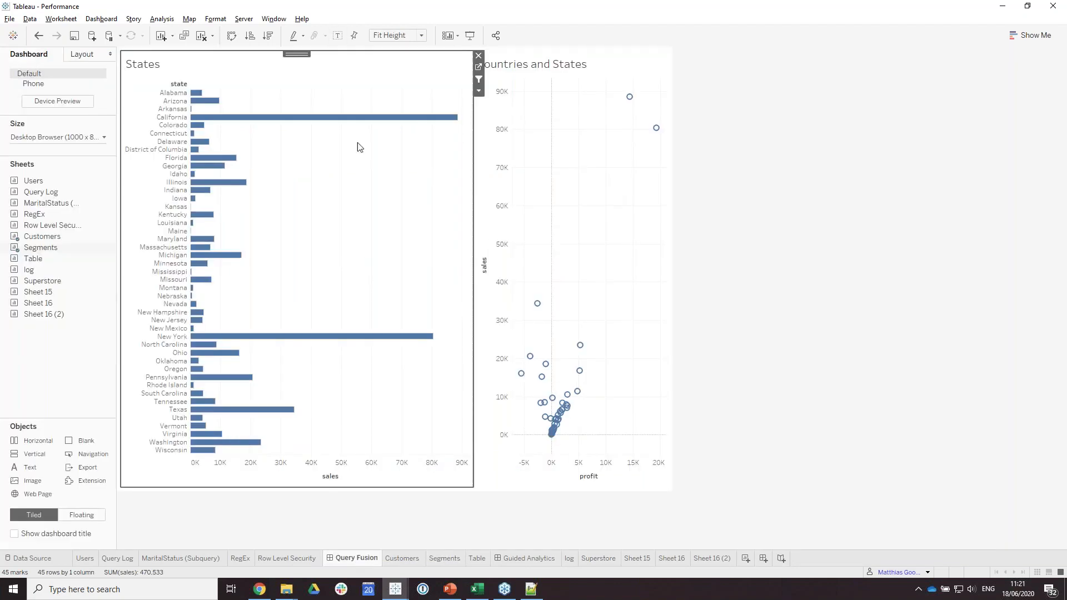
Step: Check the detail fields on the Countries and States sheet and return to the dashboard to compare both charts
click(853, 124)
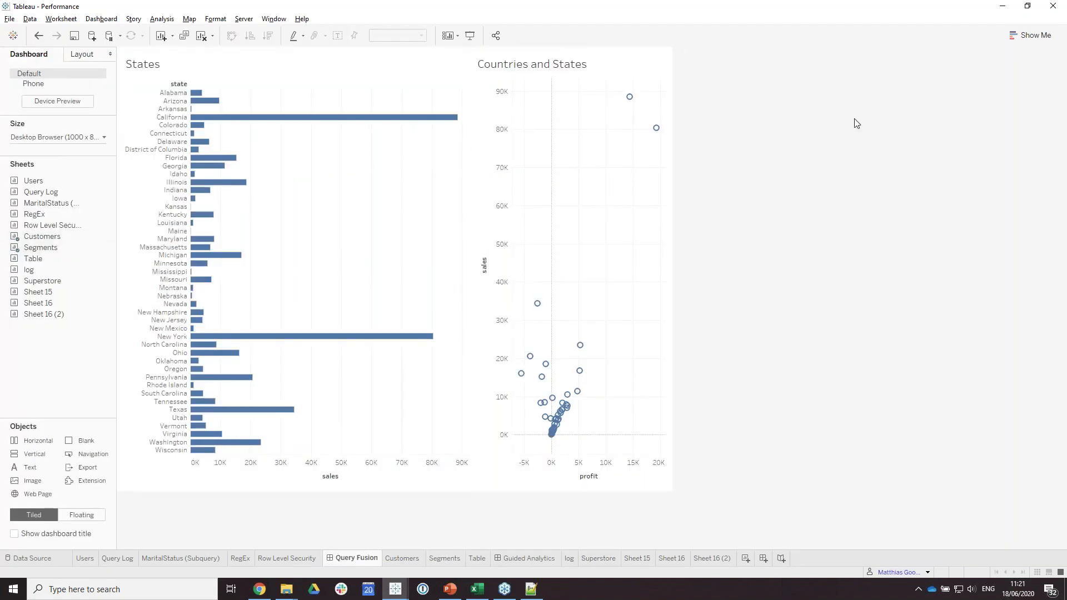
click(585, 144)
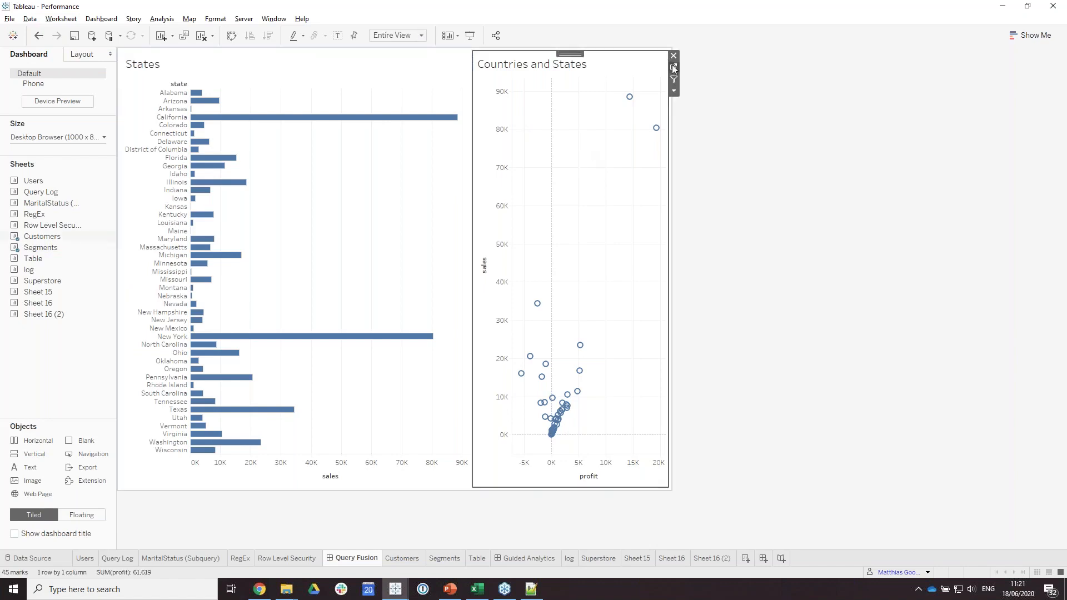
click(674, 67)
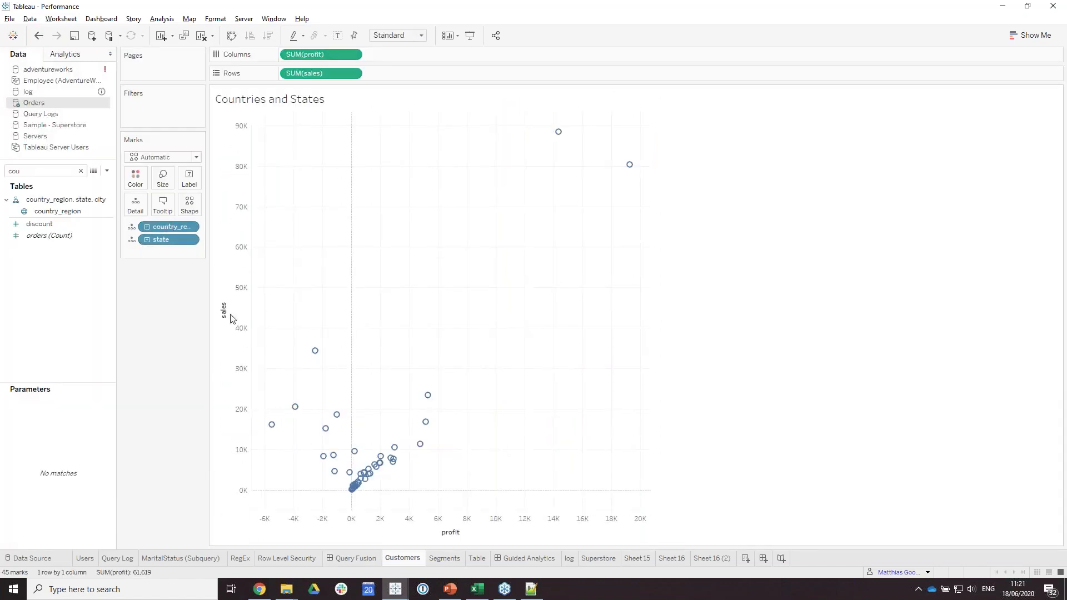
click(355, 558)
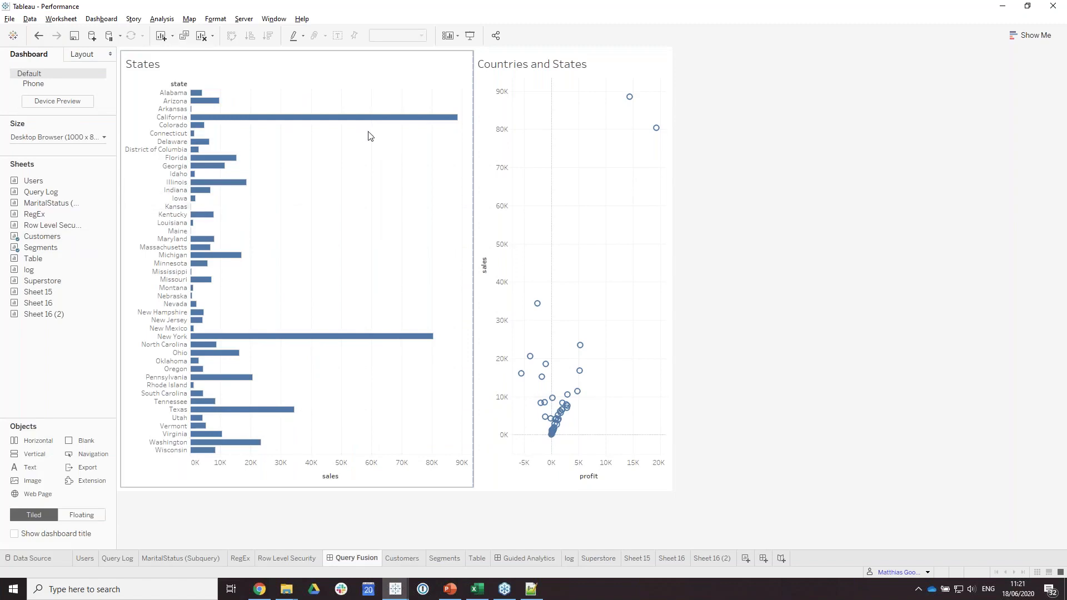
click(427, 112)
click(774, 152)
click(305, 188)
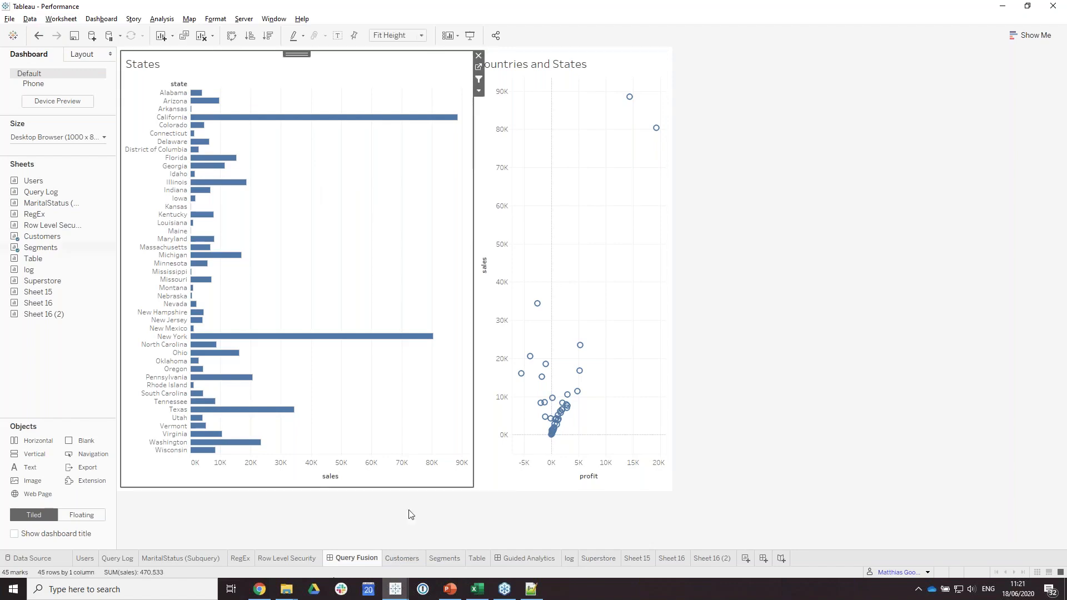
Step: Switch to the PowerPoint presentation and start the slide show from the Query Fusion slide
click(450, 590)
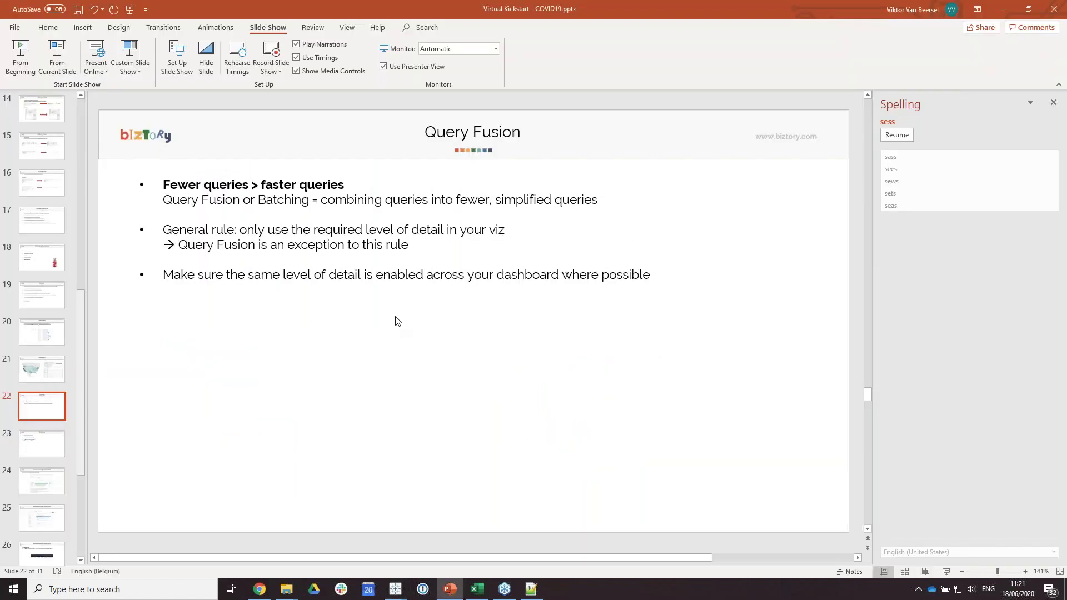
key(shift+F5)
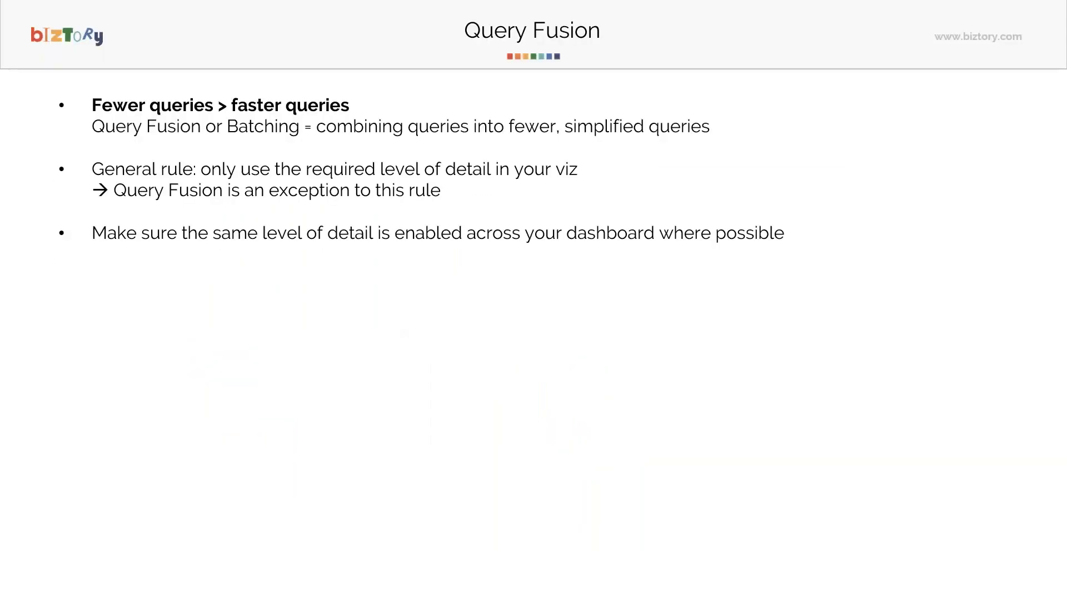